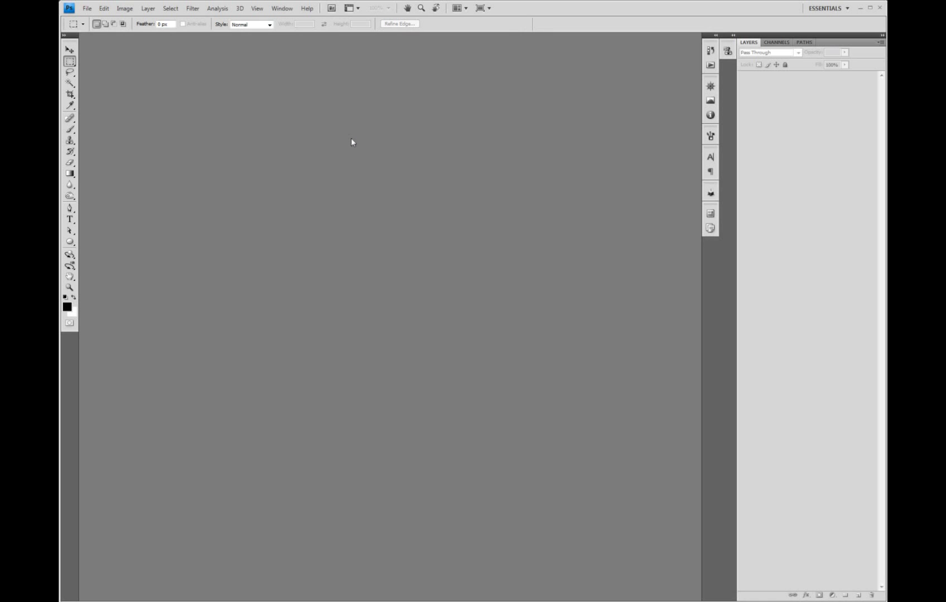
# Open the flag mock-up PSD, hide and re-show the flag groups, and expand flag 01.
pyautogui.hotkey('ctrl', 'o')
pyautogui.doubleClick(607, 189)
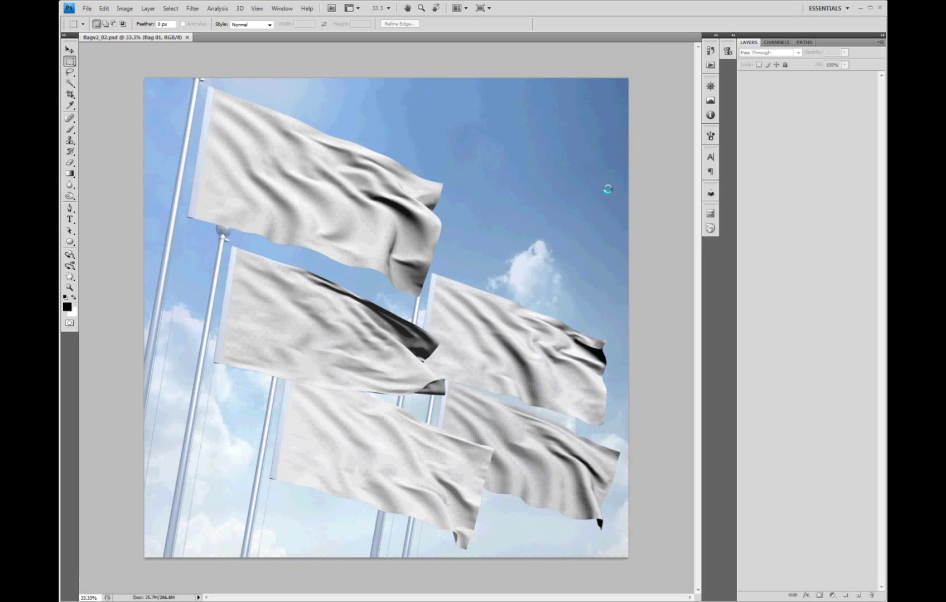
pyautogui.click(743, 76)
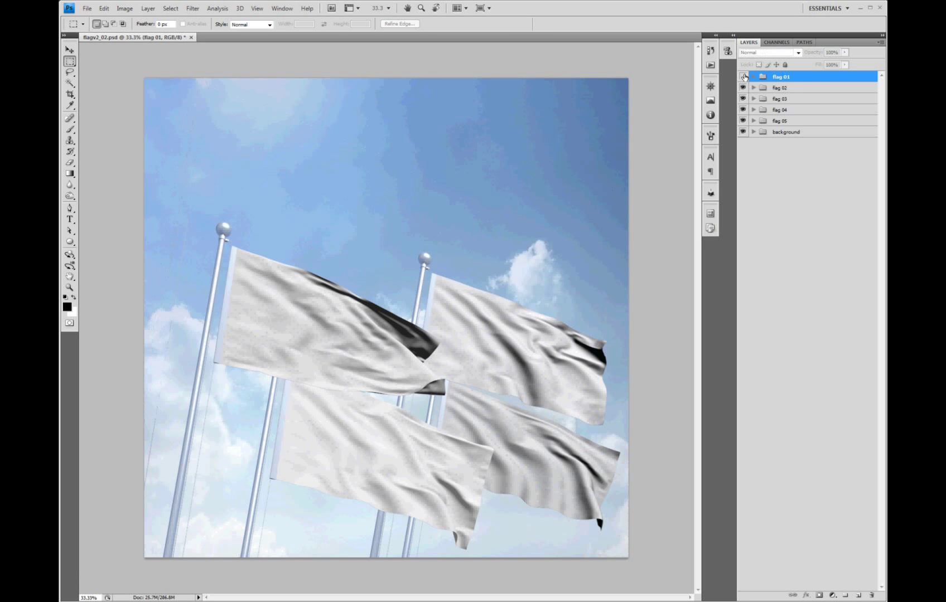
pyautogui.click(742, 88)
pyautogui.click(743, 99)
pyautogui.click(742, 110)
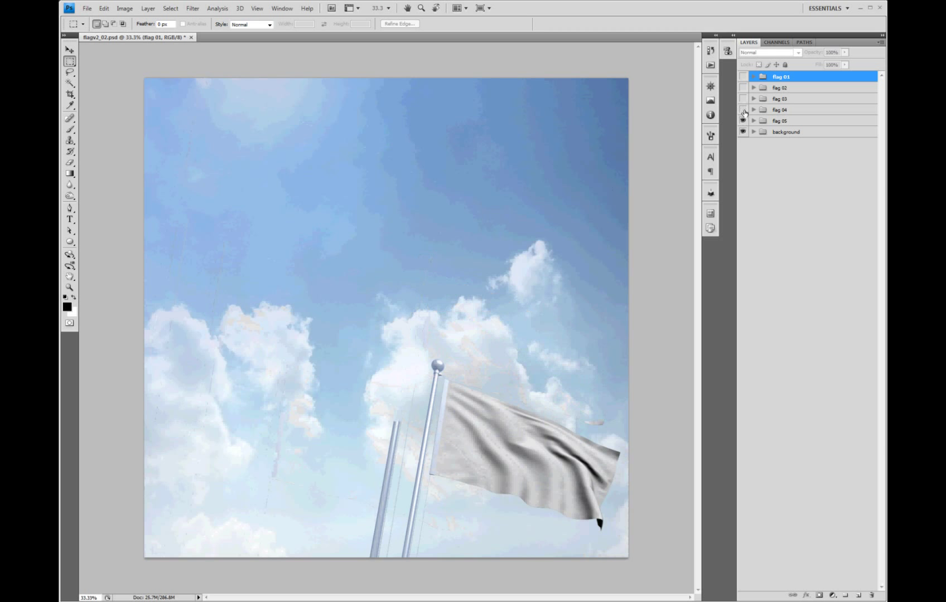
pyautogui.click(743, 110)
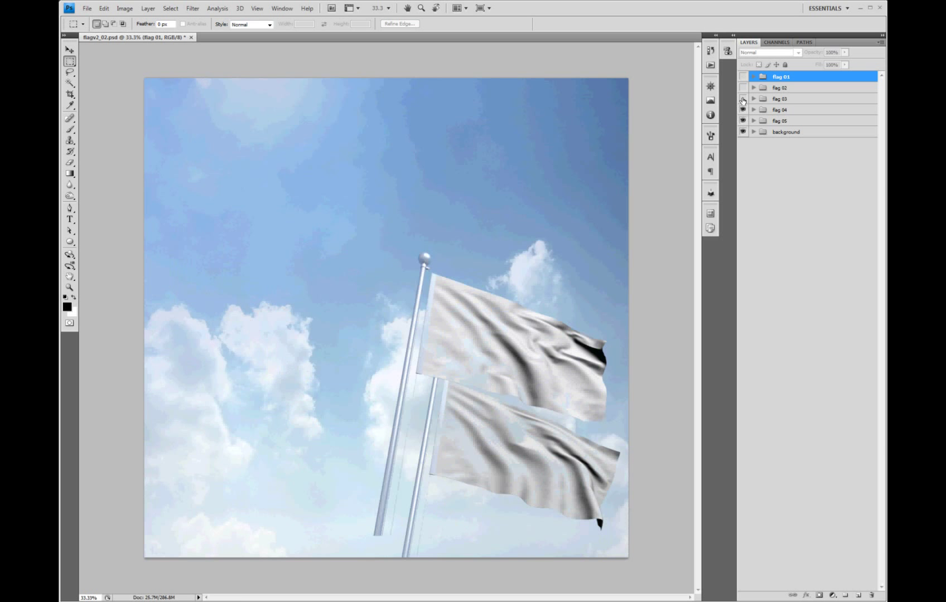
pyautogui.click(743, 88)
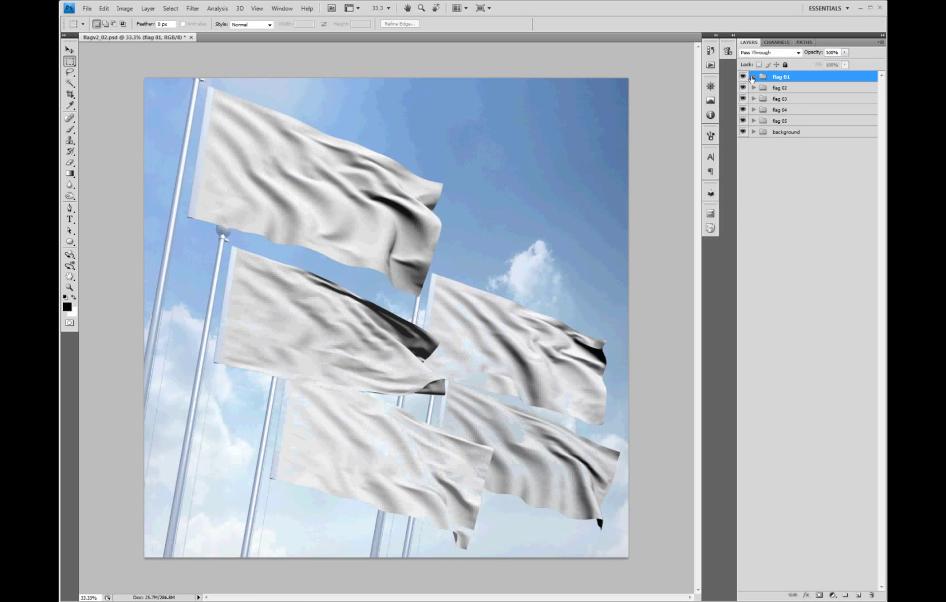
pyautogui.click(752, 77)
# Select the your flag 01 layer and open its your_flag_here smart object.
pyautogui.click(791, 134)
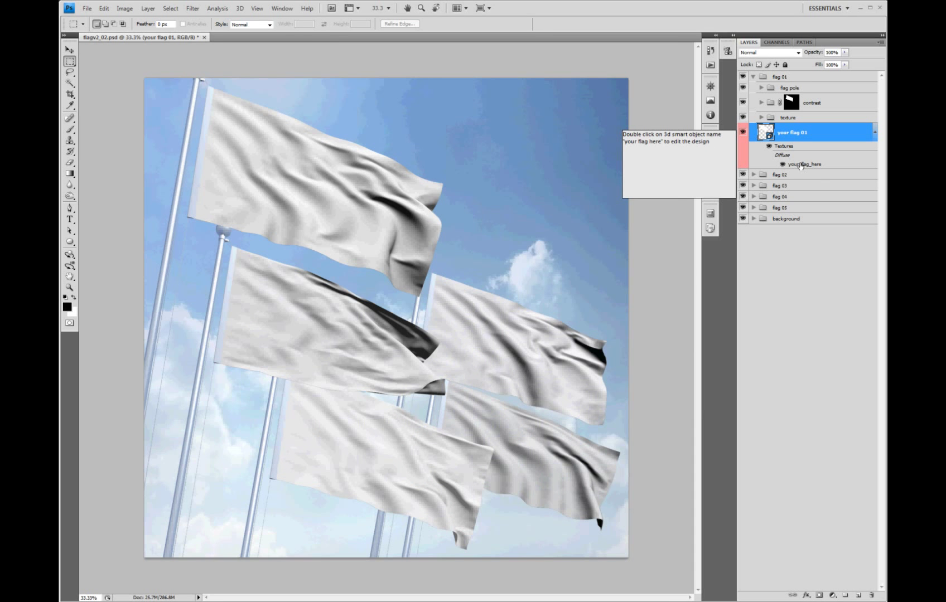
pyautogui.doubleClick(800, 164)
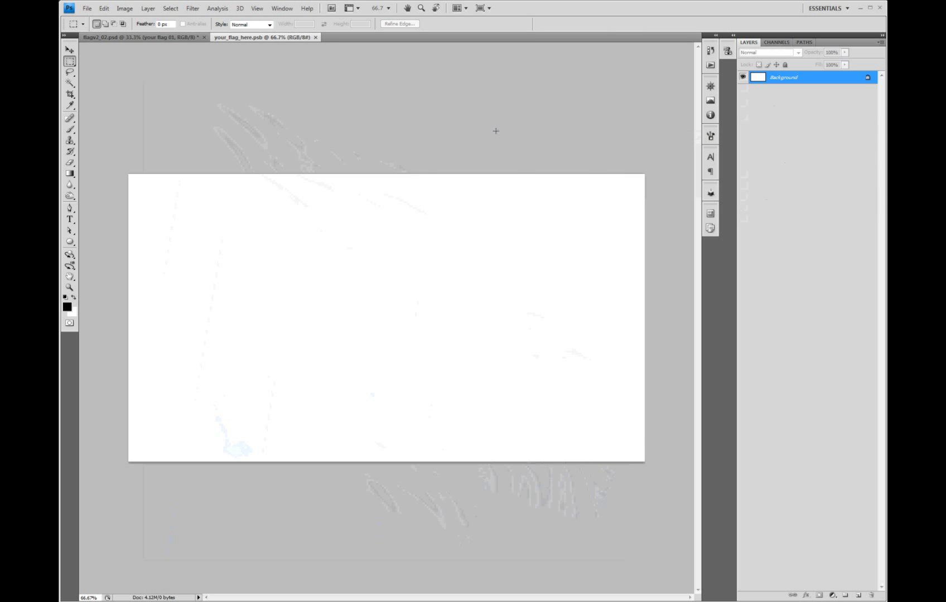
# Open the basketball flag artwork JPG, copy all of it, and close it.
pyautogui.hotkey('ctrl', 'o')
pyautogui.doubleClick(457, 263)
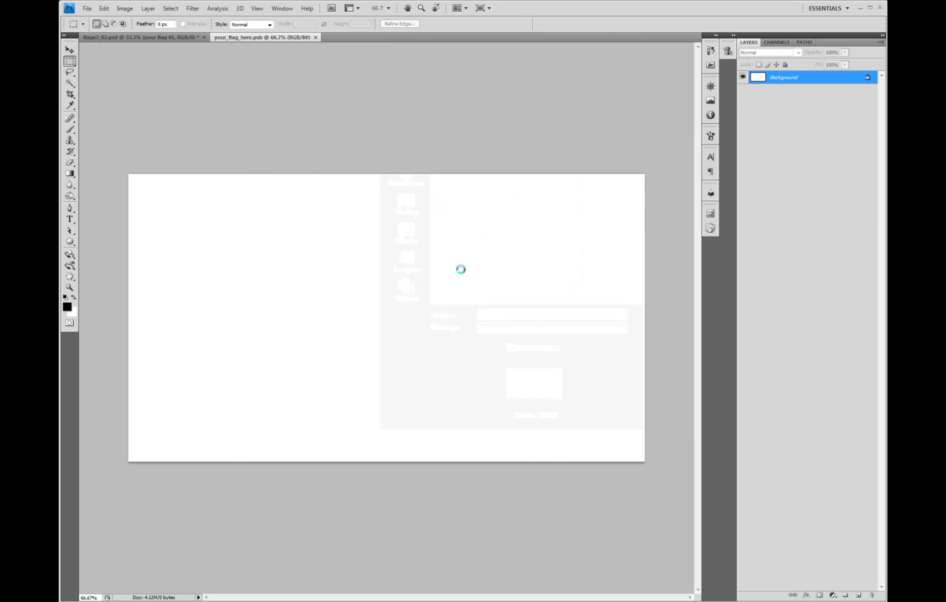
pyautogui.hotkey('ctrl', 'a')
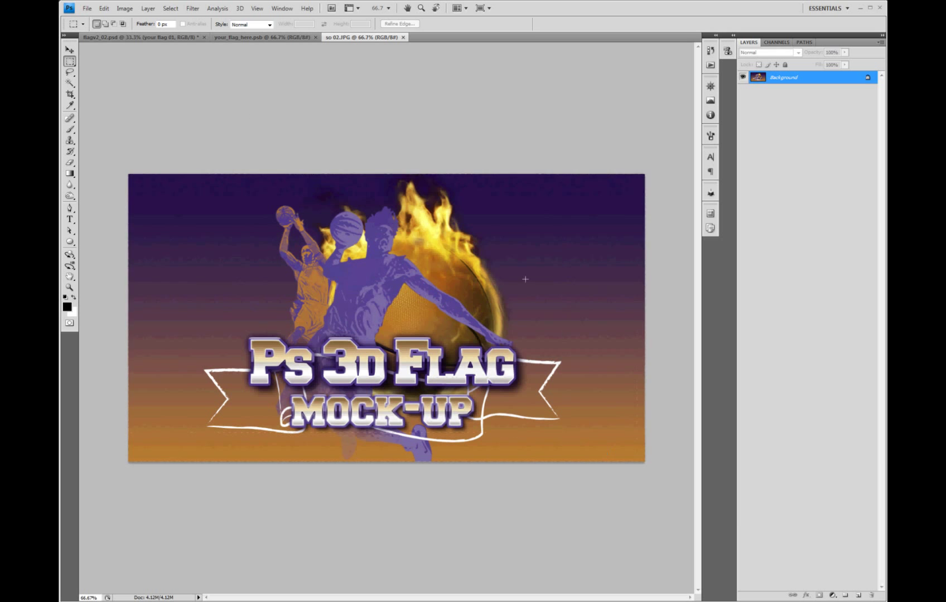
pyautogui.click(104, 8)
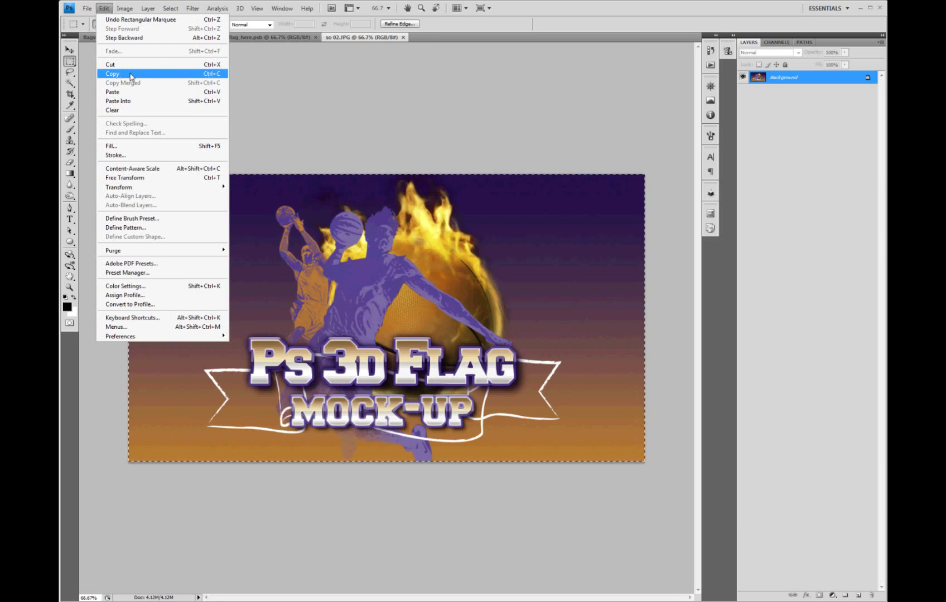
pyautogui.click(111, 76)
pyautogui.hotkey('ctrl', 'w')
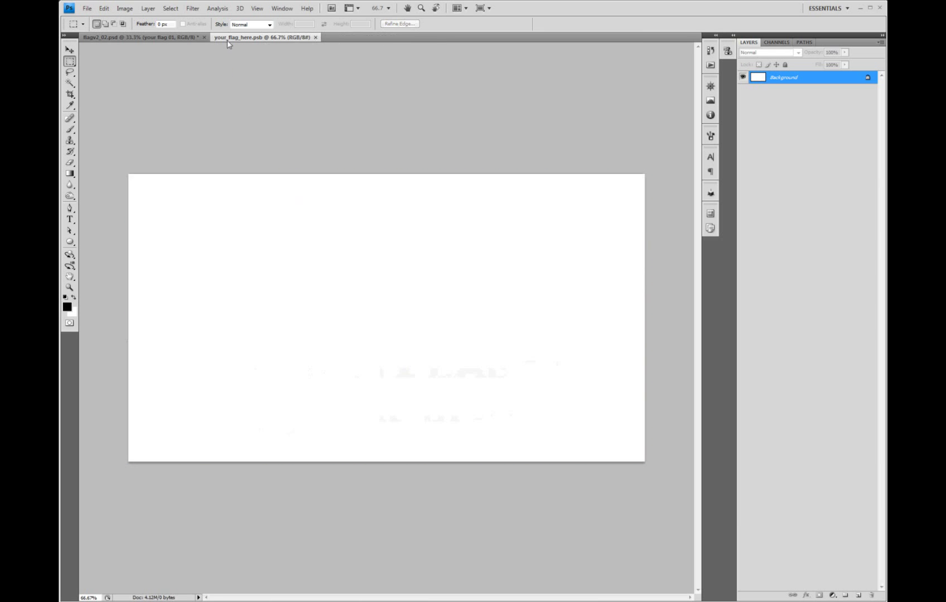
# Paste the artwork into the smart object, then close and save it back to the mock-up.
pyautogui.click(105, 8)
pyautogui.click(113, 89)
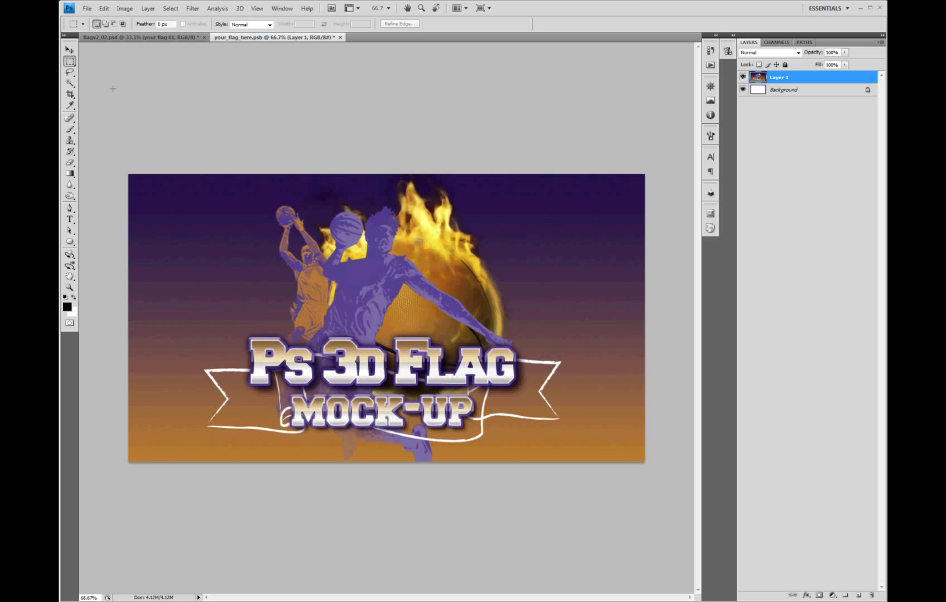
pyautogui.click(339, 37)
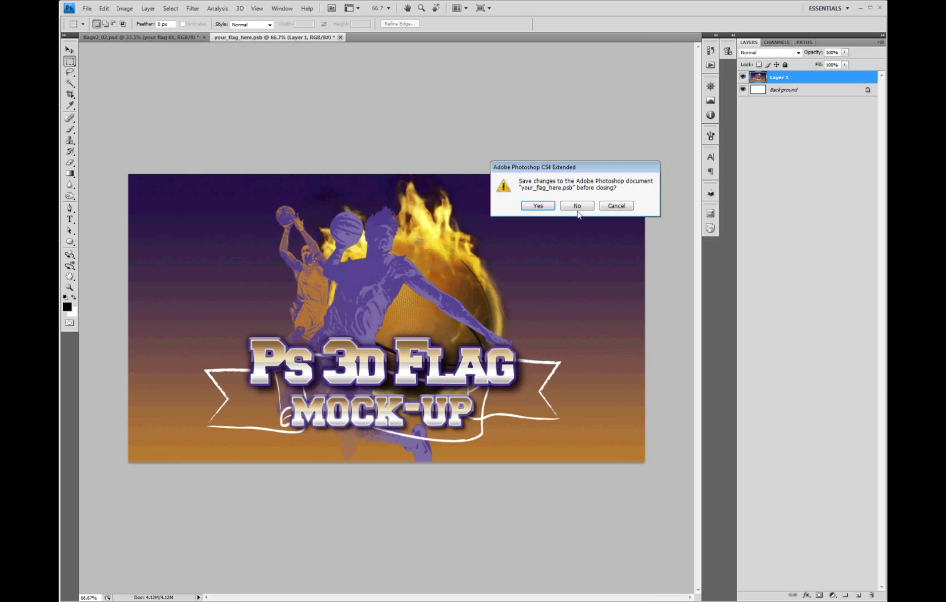
pyautogui.click(544, 208)
pyautogui.click(614, 165)
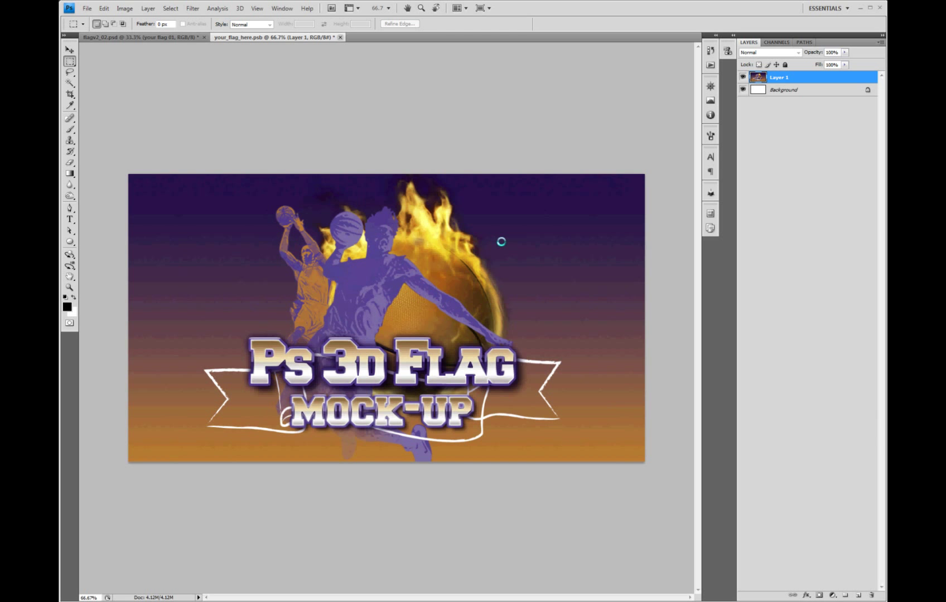
pyautogui.hotkey('ctrl', 'w')
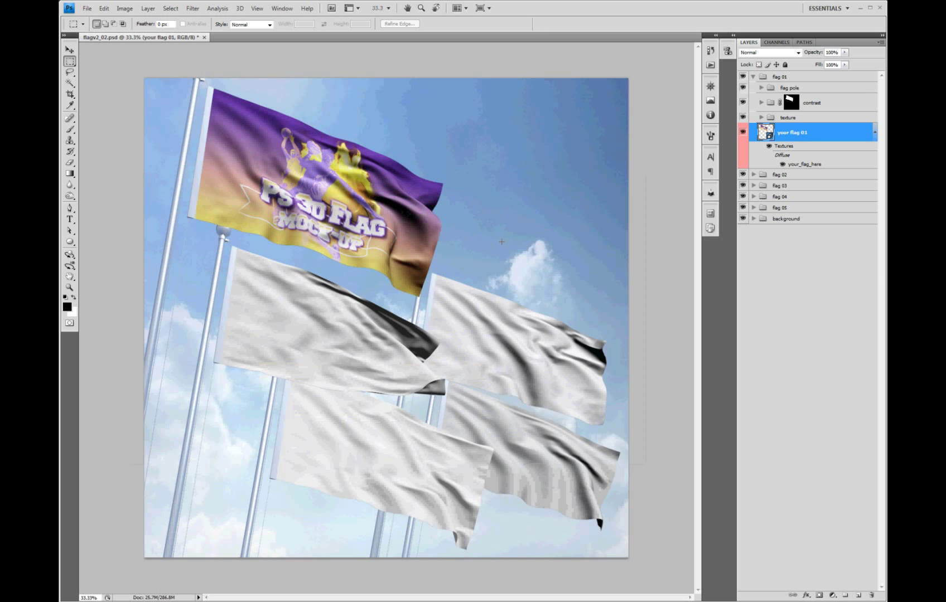
# Hide the darken texture layer and lower the multiply layer's opacity.
pyautogui.click(761, 118)
pyautogui.click(793, 134)
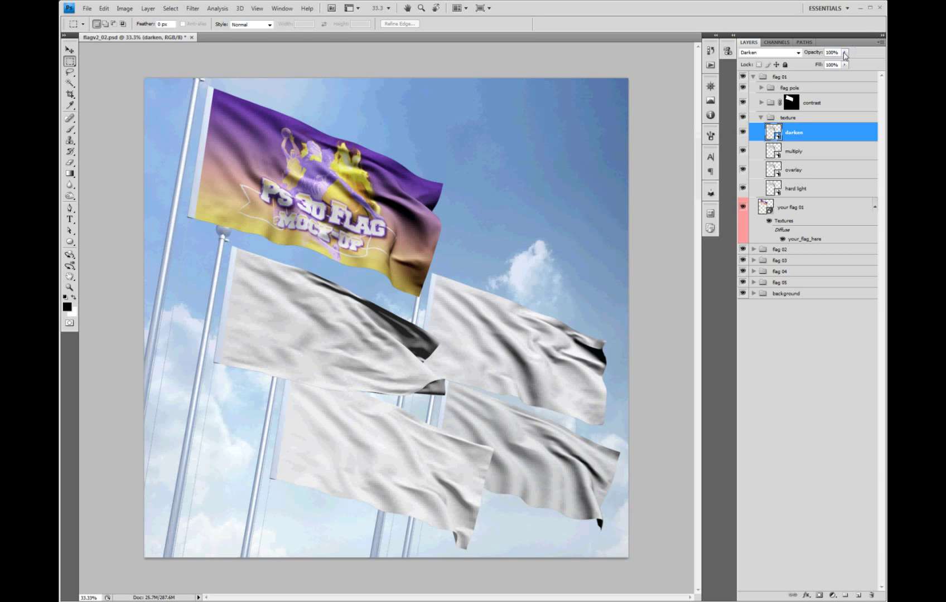
pyautogui.click(742, 134)
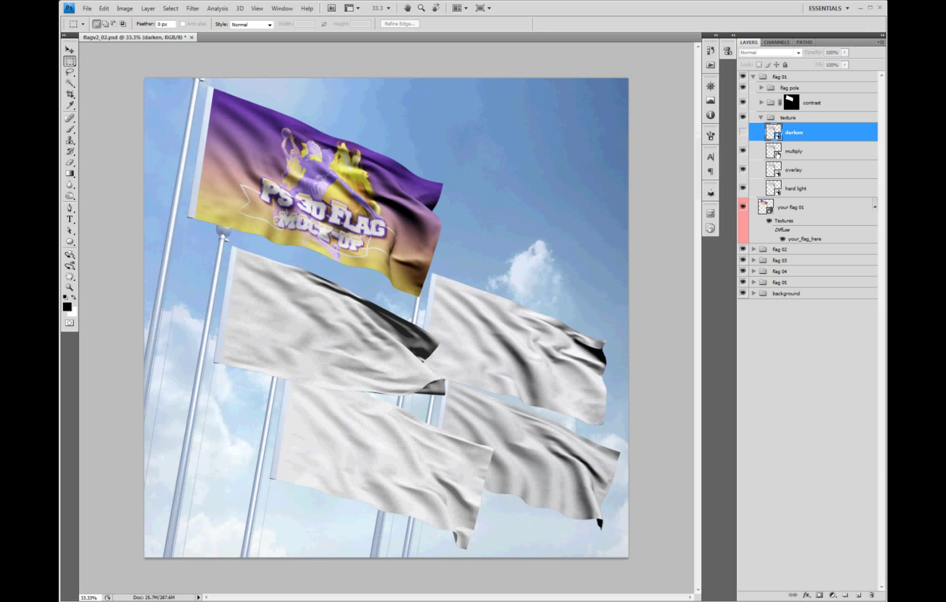
pyautogui.click(790, 155)
pyautogui.moveTo(844, 56); pyautogui.dragTo(811, 64)
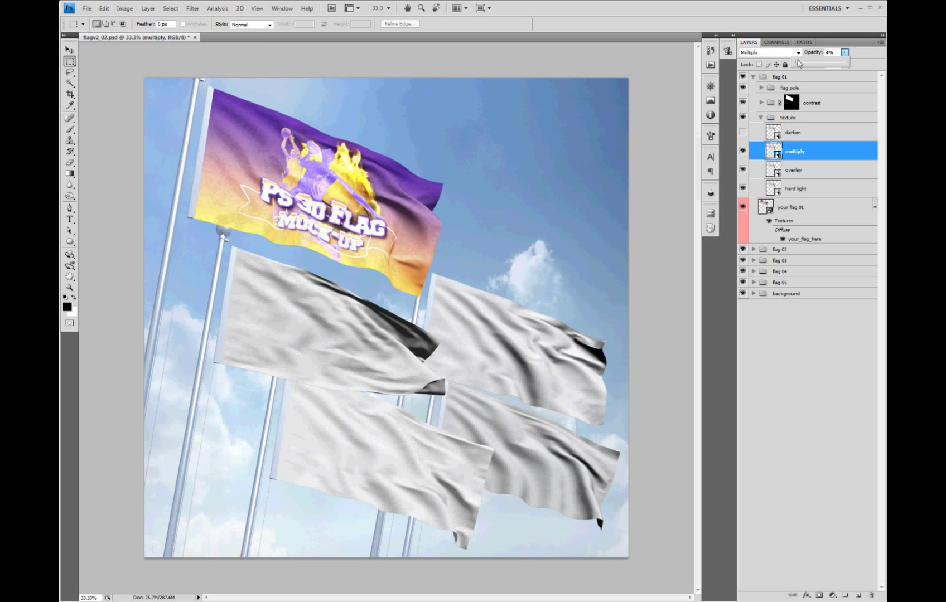
pyautogui.moveTo(812, 64)
pyautogui.mouseDown()
pyautogui.moveTo(826, 65)
pyautogui.moveTo(848, 109)
pyautogui.mouseUp()
# Compare the overlay texture on and off, then adjust its opacity.
pyautogui.click(805, 170)
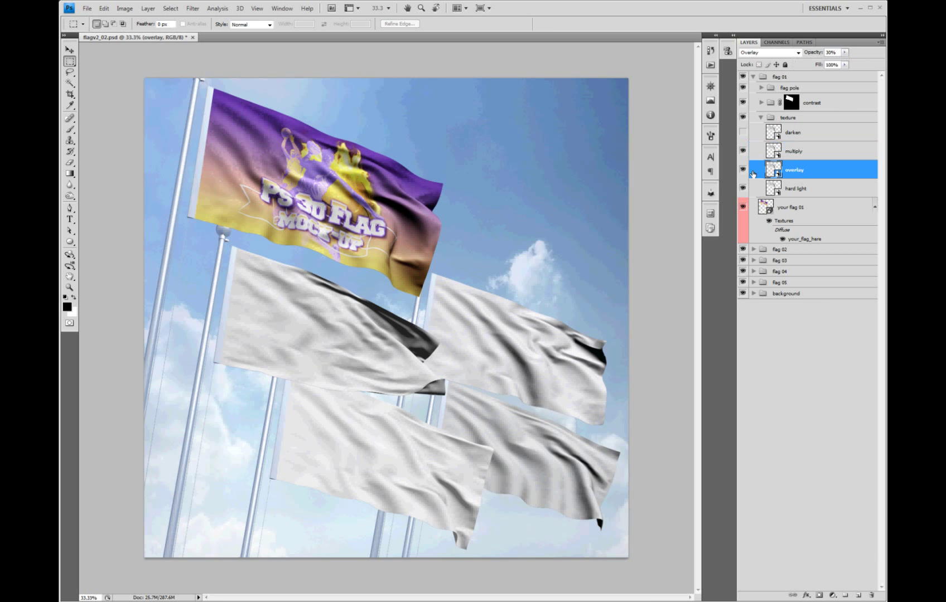
pyautogui.click(743, 170)
pyautogui.click(743, 170)
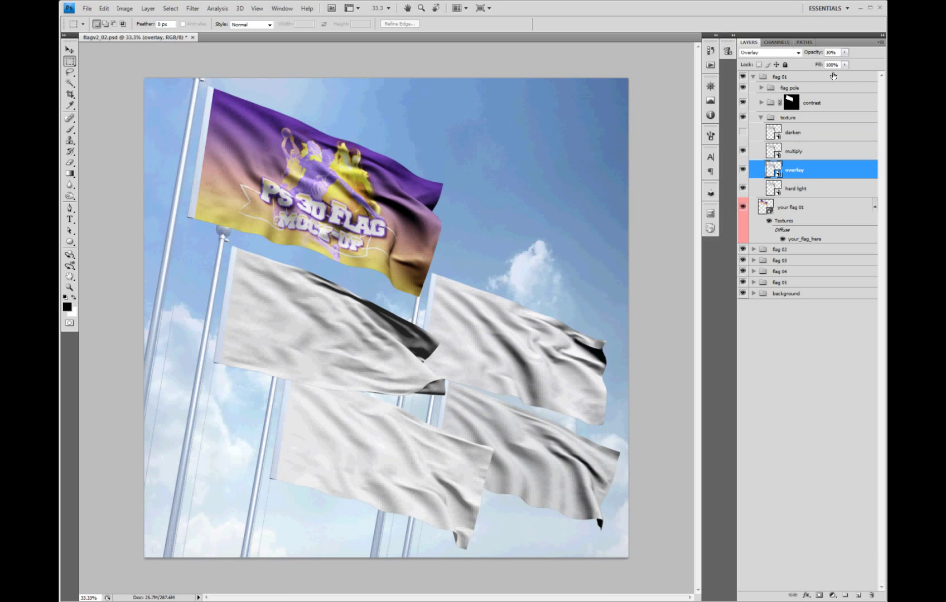
pyautogui.click(844, 52)
pyautogui.moveTo(853, 64); pyautogui.dragTo(851, 64)
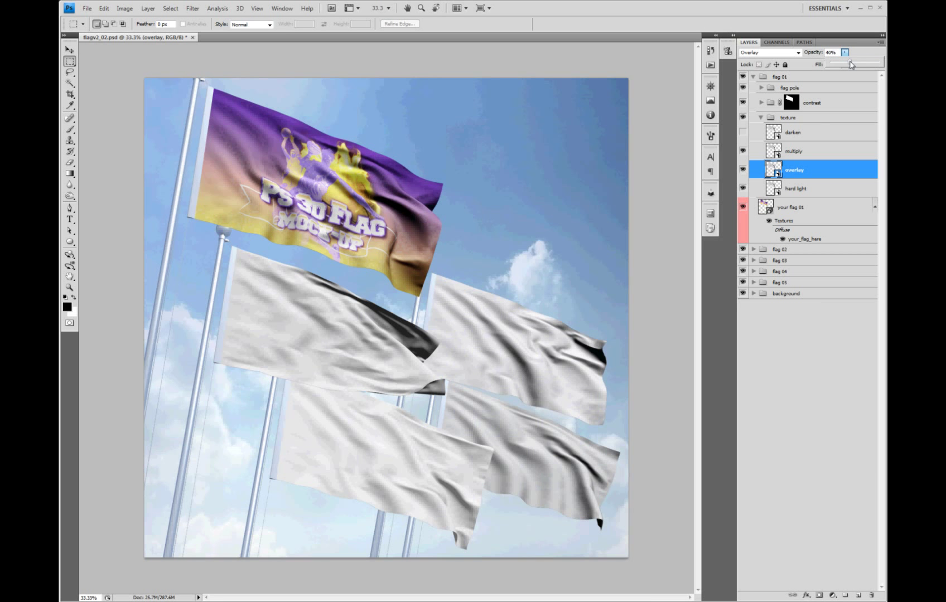
# Set the hard light texture layer to about 18% opacity, then collapse the texture group.
pyautogui.click(742, 188)
pyautogui.click(795, 190)
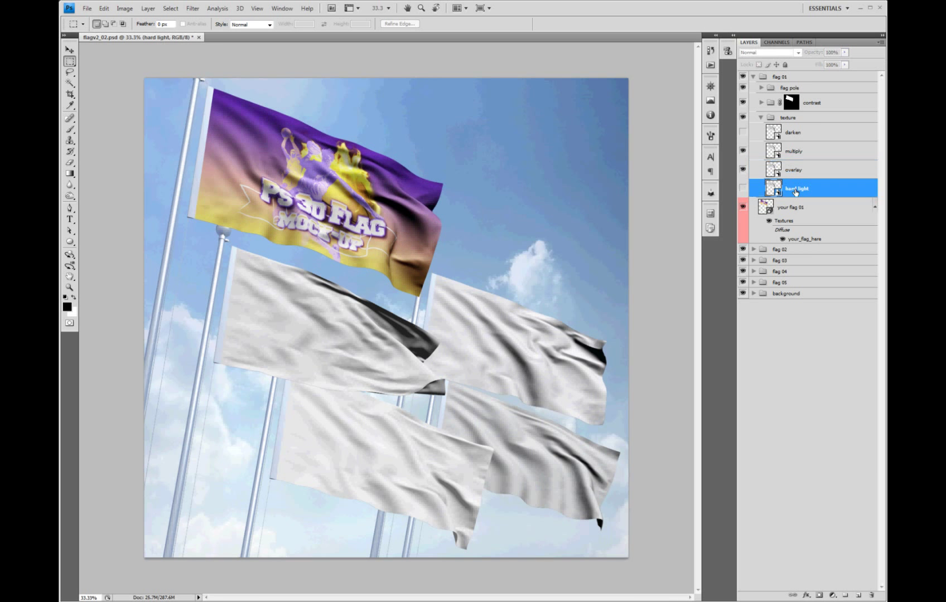
pyautogui.click(742, 189)
pyautogui.click(742, 169)
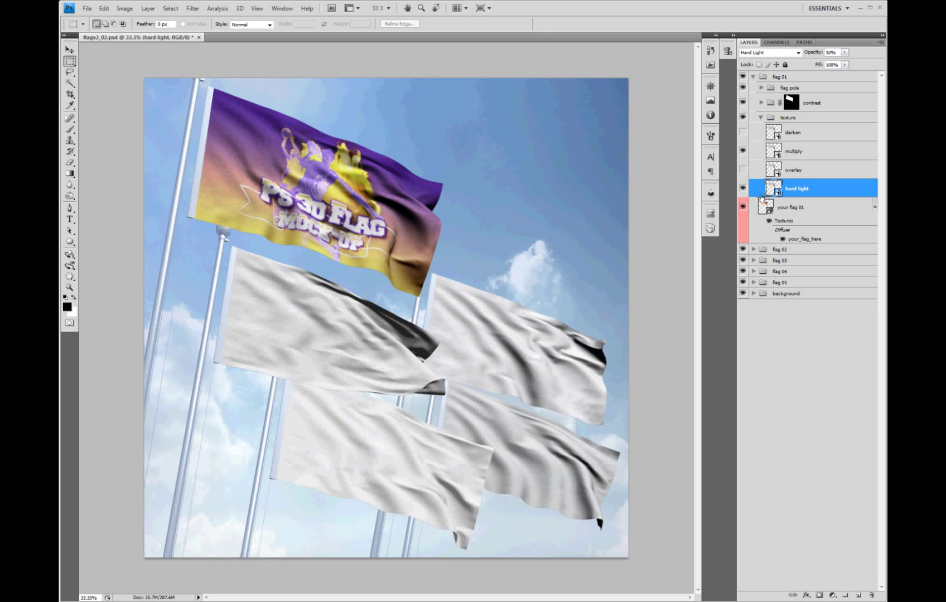
pyautogui.click(844, 51)
pyautogui.moveTo(850, 64)
pyautogui.mouseDown()
pyautogui.moveTo(841, 66)
pyautogui.moveTo(859, 65)
pyautogui.moveTo(840, 66)
pyautogui.mouseUp()
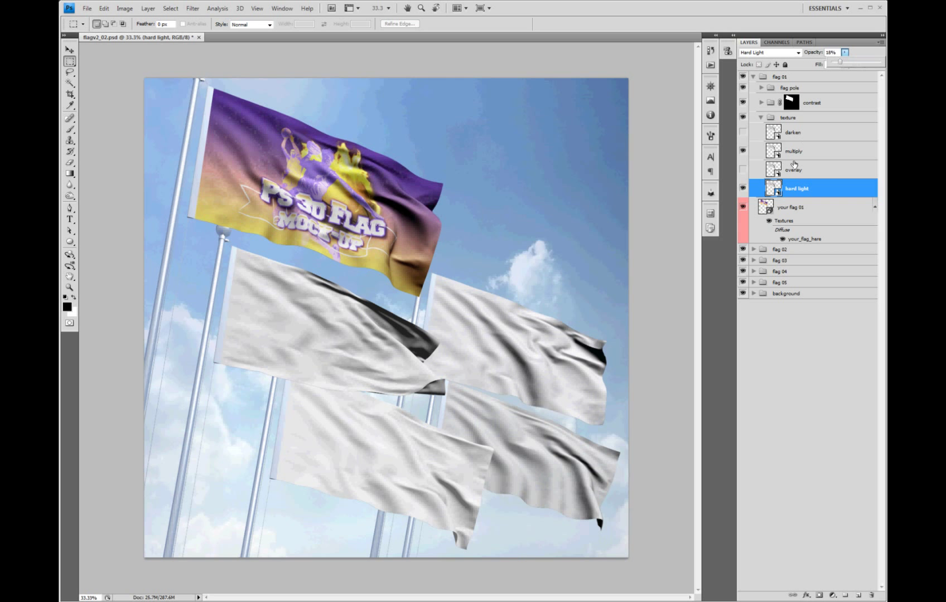
pyautogui.click(742, 169)
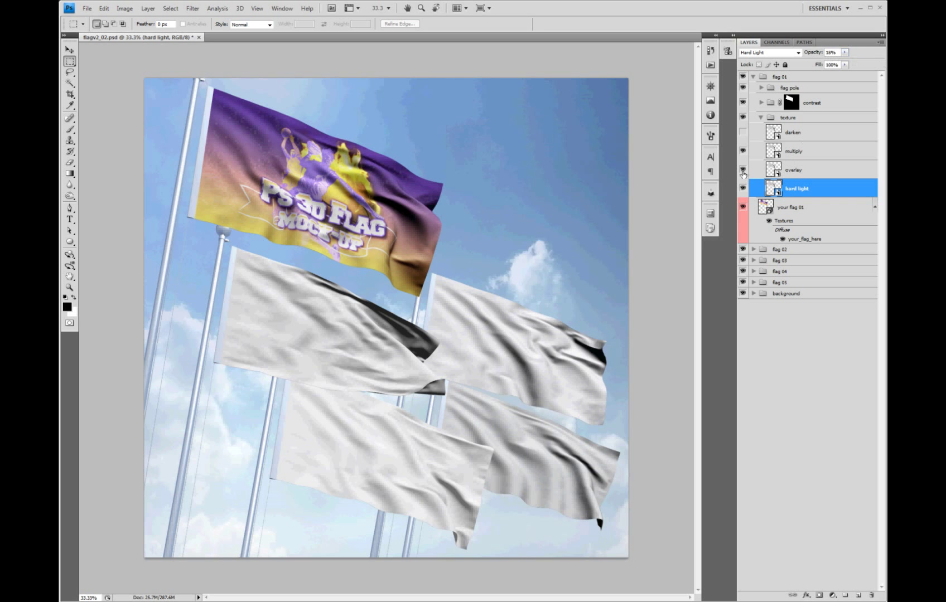
pyautogui.click(762, 118)
# Shift the Hue/Saturation 2 adjustment's hue to -16.
pyautogui.click(812, 110)
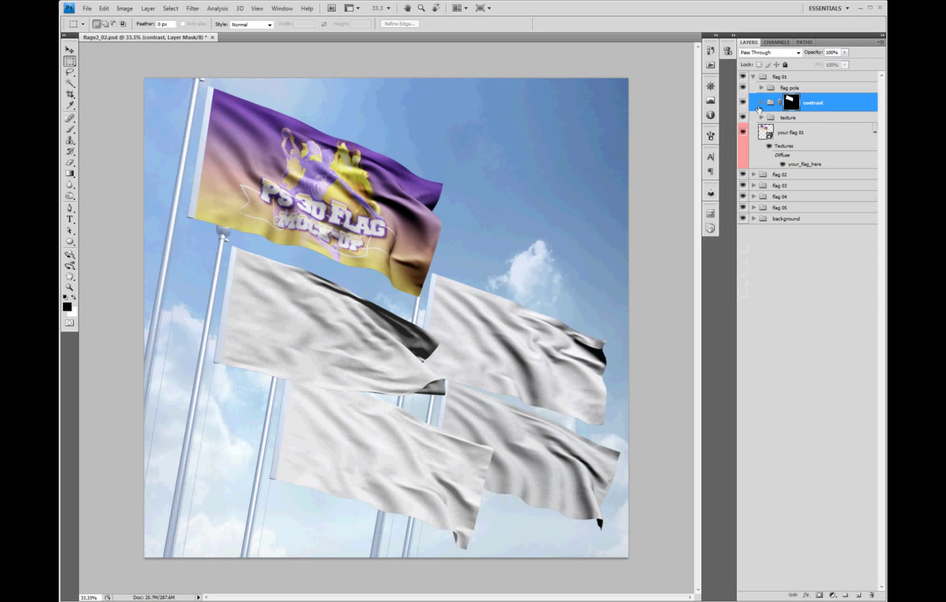
pyautogui.click(761, 102)
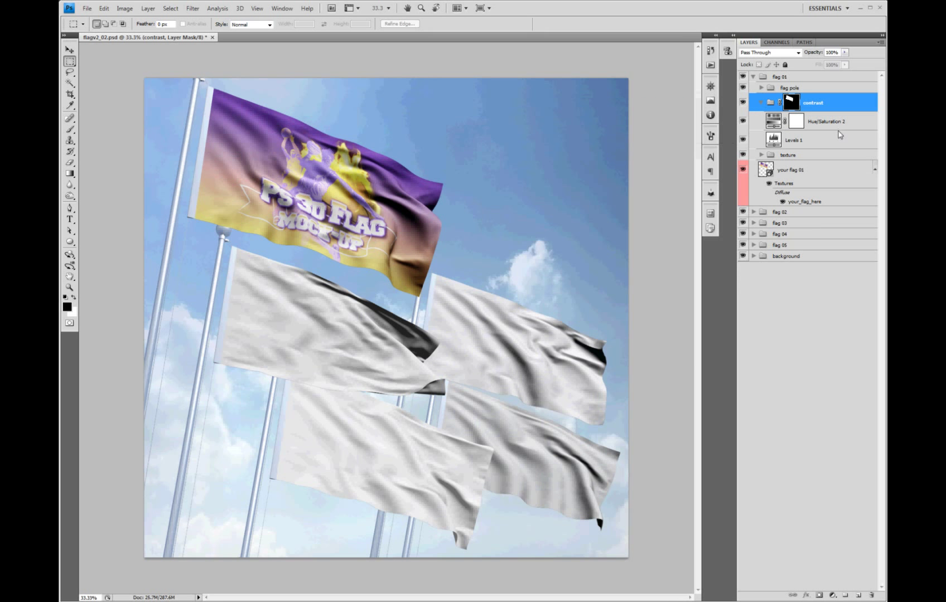
pyautogui.click(781, 122)
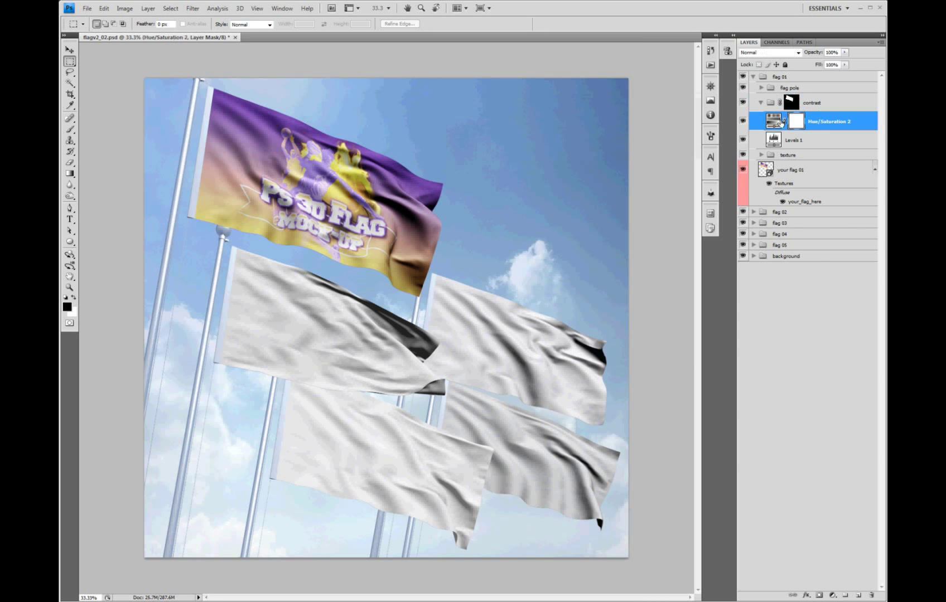
pyautogui.doubleClick(773, 124)
pyautogui.moveTo(811, 96)
pyautogui.mouseDown()
pyautogui.moveTo(799, 99)
pyautogui.moveTo(802, 117)
pyautogui.moveTo(786, 117)
pyautogui.moveTo(808, 119)
pyautogui.mouseUp()
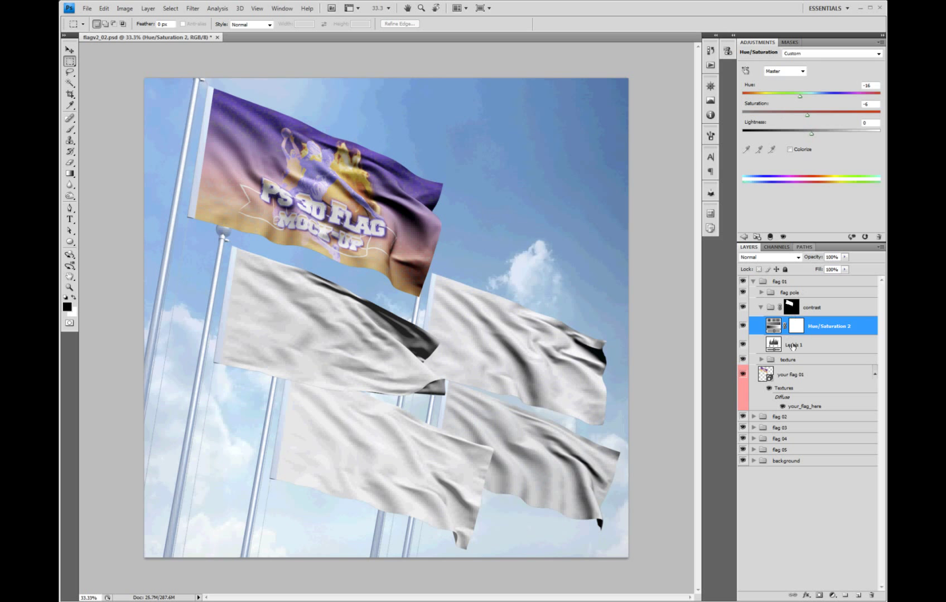
# Set the Levels 1 midtone to 0.92, then collapse the contrast group.
pyautogui.click(773, 345)
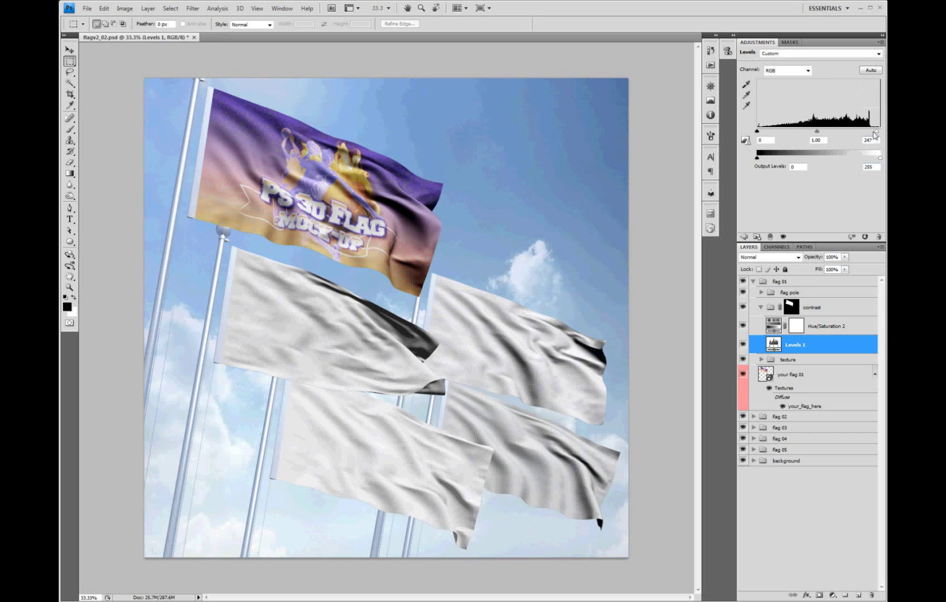
pyautogui.moveTo(874, 134); pyautogui.dragTo(874, 133)
pyautogui.moveTo(815, 132); pyautogui.dragTo(880, 132)
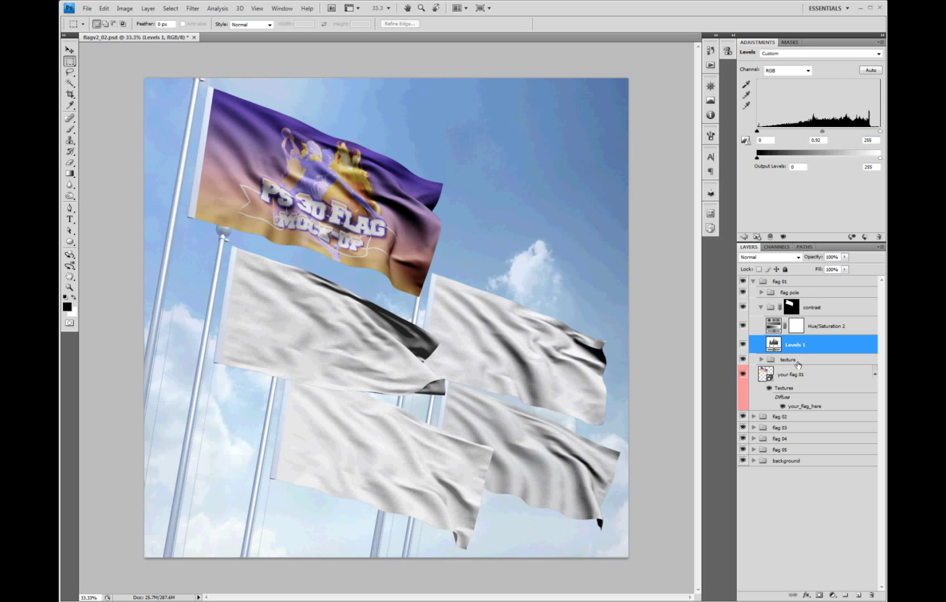
pyautogui.click(760, 307)
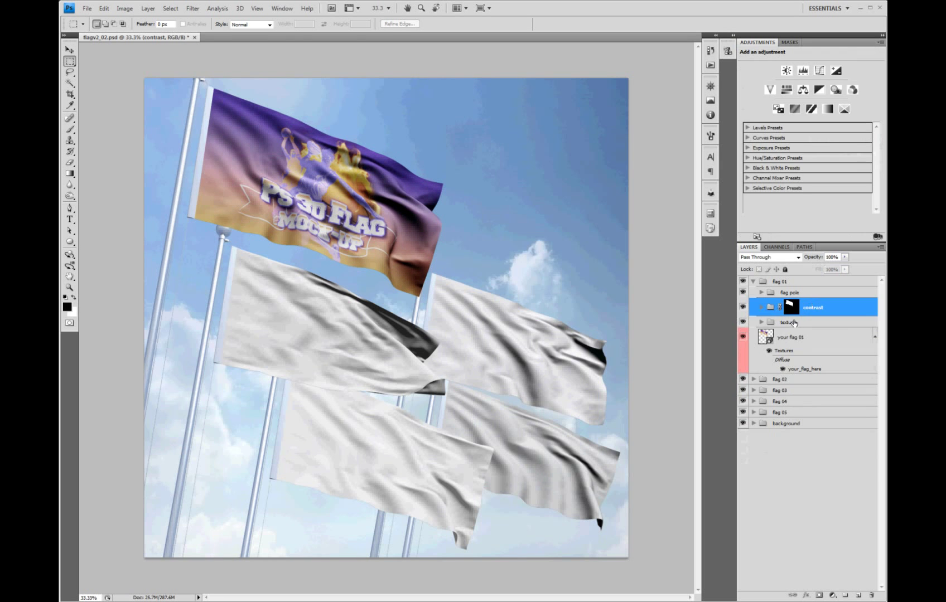
# Make the darken texture layer visible again and open its smart object.
pyautogui.click(794, 323)
pyautogui.click(761, 323)
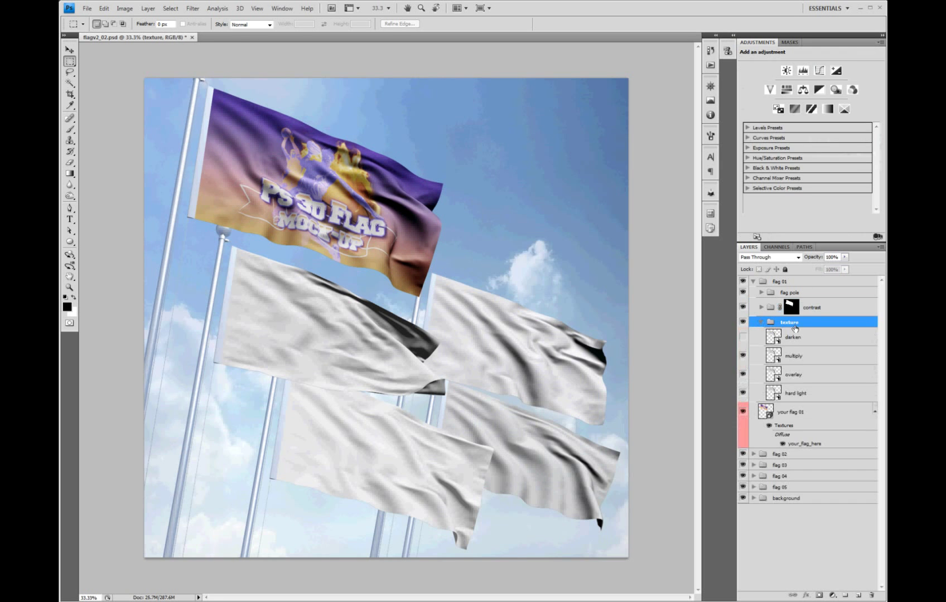
pyautogui.click(742, 337)
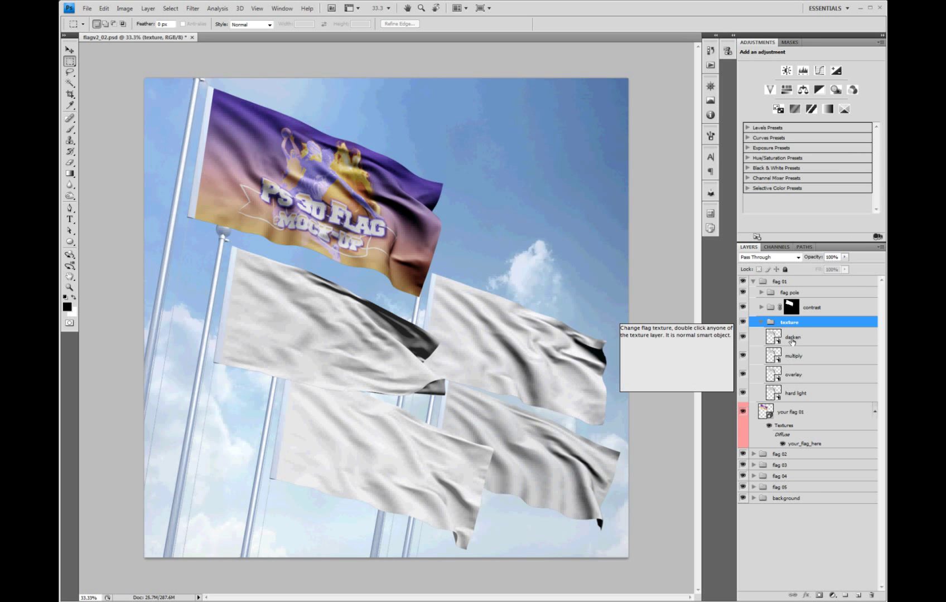
pyautogui.click(774, 337)
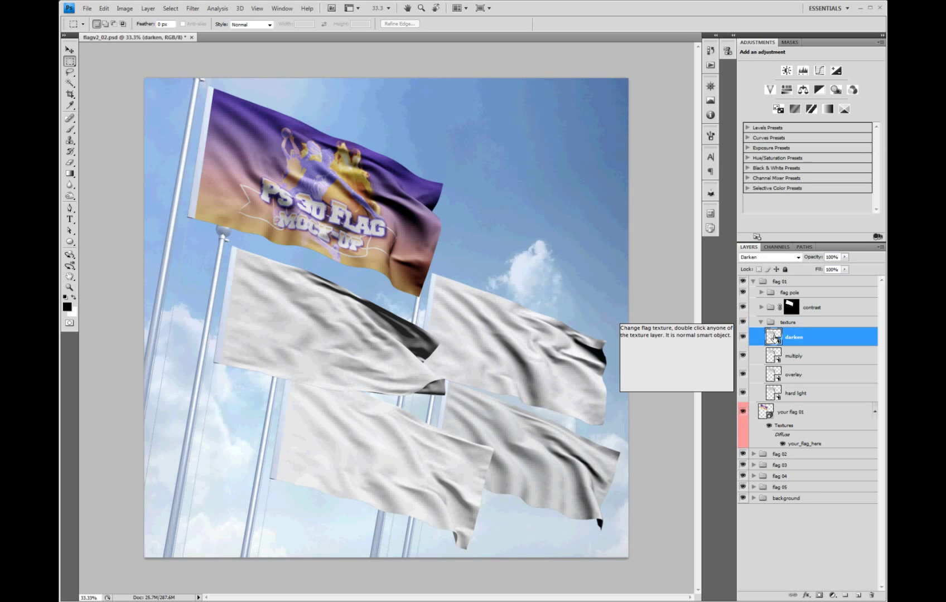
pyautogui.doubleClick(773, 337)
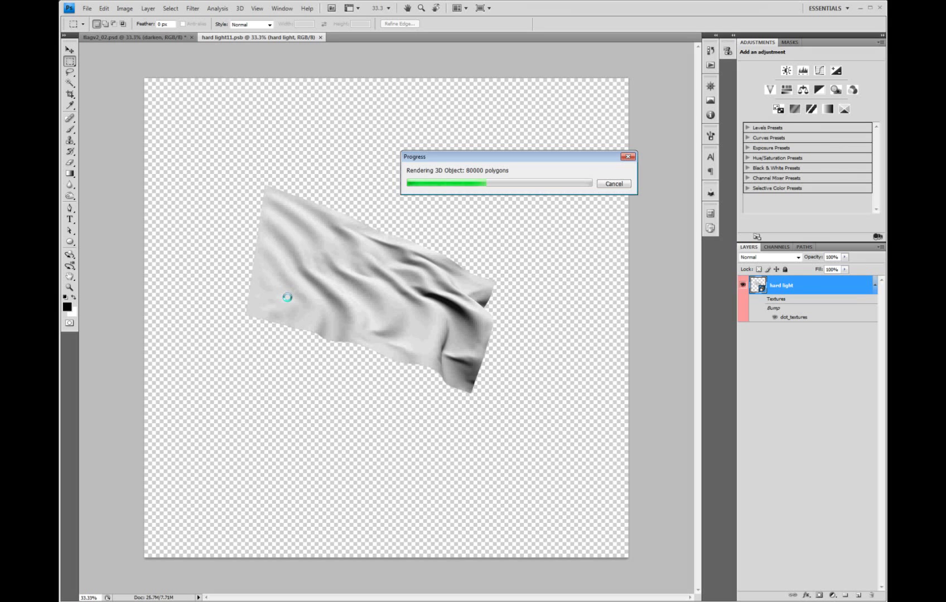
pyautogui.moveTo(194, 211); pyautogui.dragTo(424, 385)
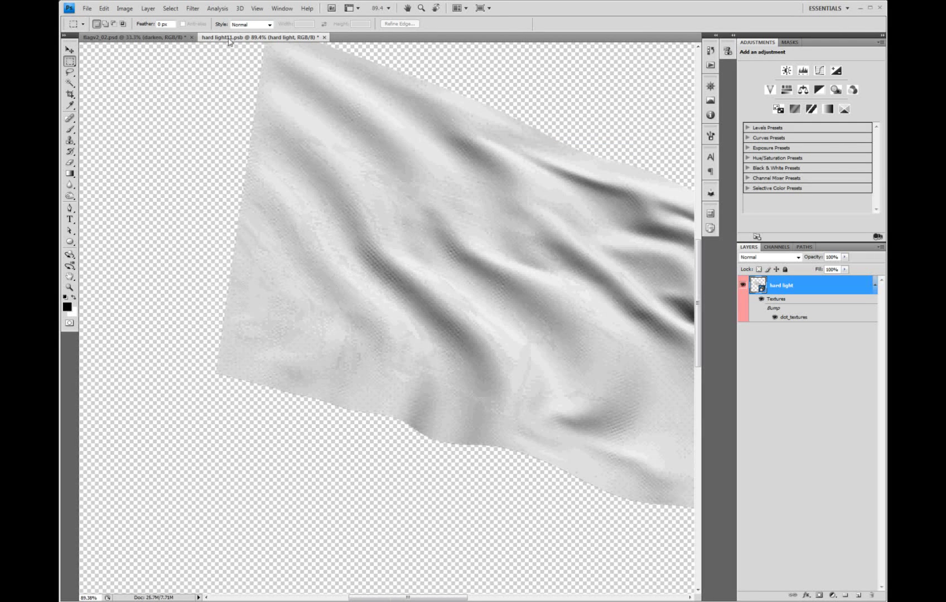
pyautogui.click(87, 9)
pyautogui.click(101, 136)
pyautogui.click(163, 42)
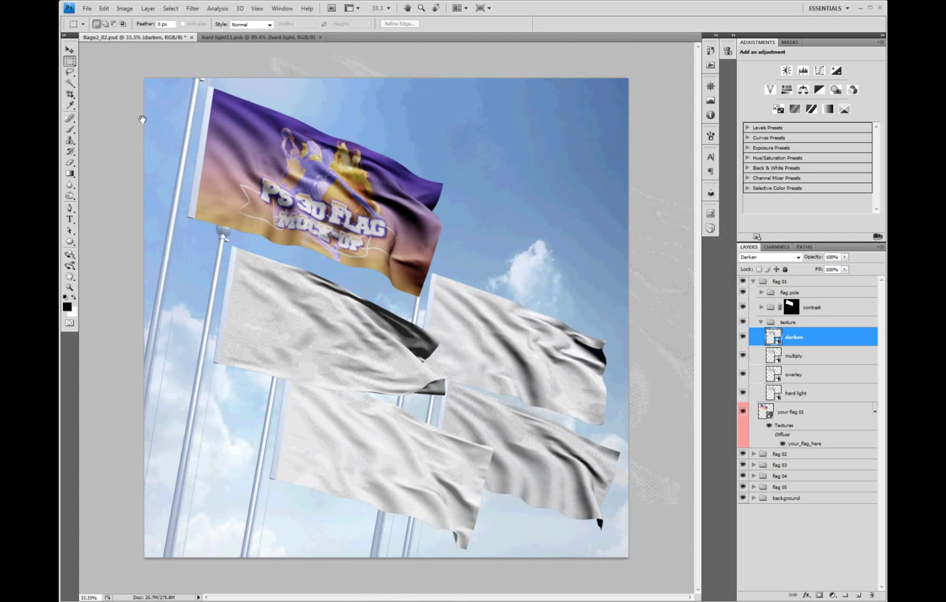
pyautogui.moveTo(146, 108); pyautogui.dragTo(402, 301)
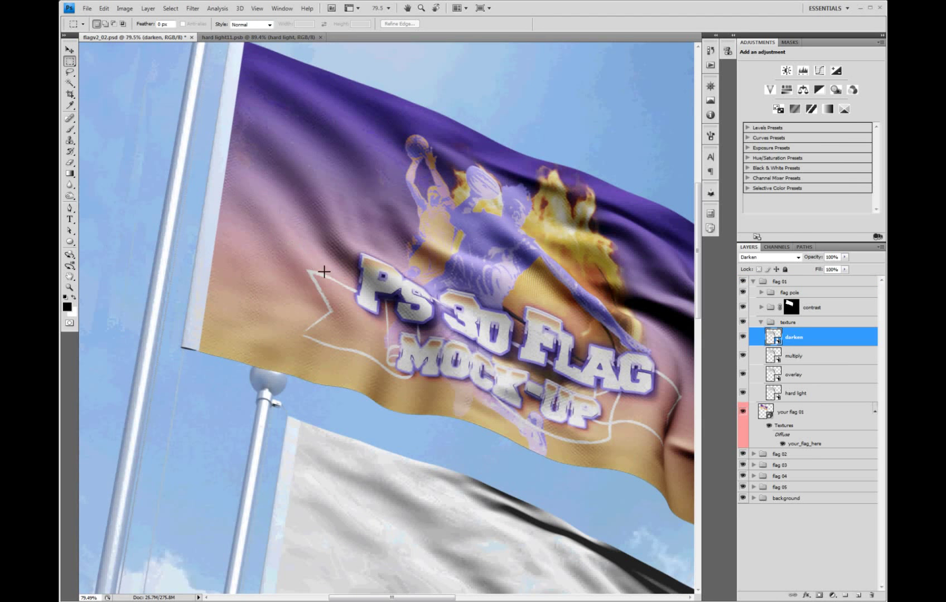
pyautogui.click(745, 337)
pyautogui.click(743, 375)
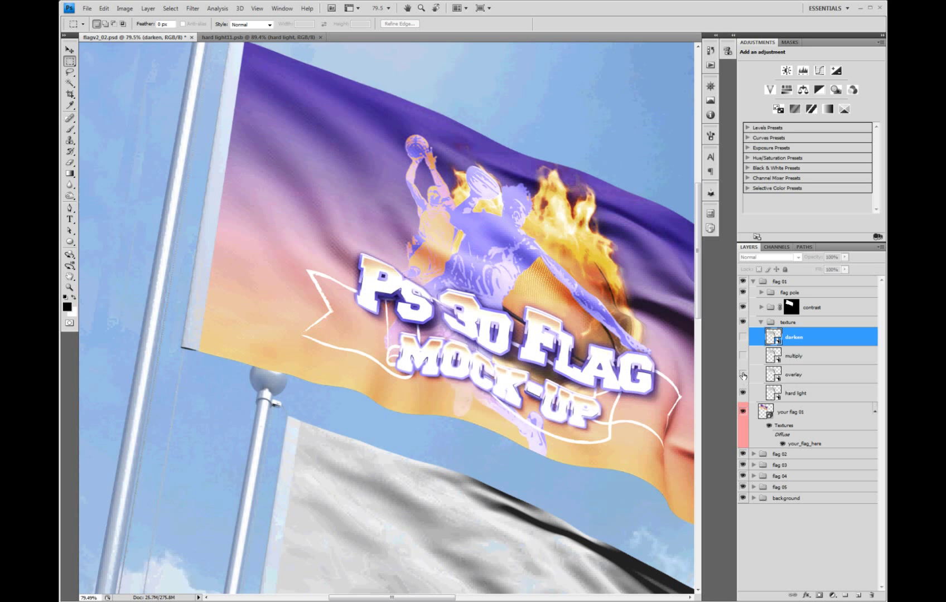
pyautogui.click(742, 393)
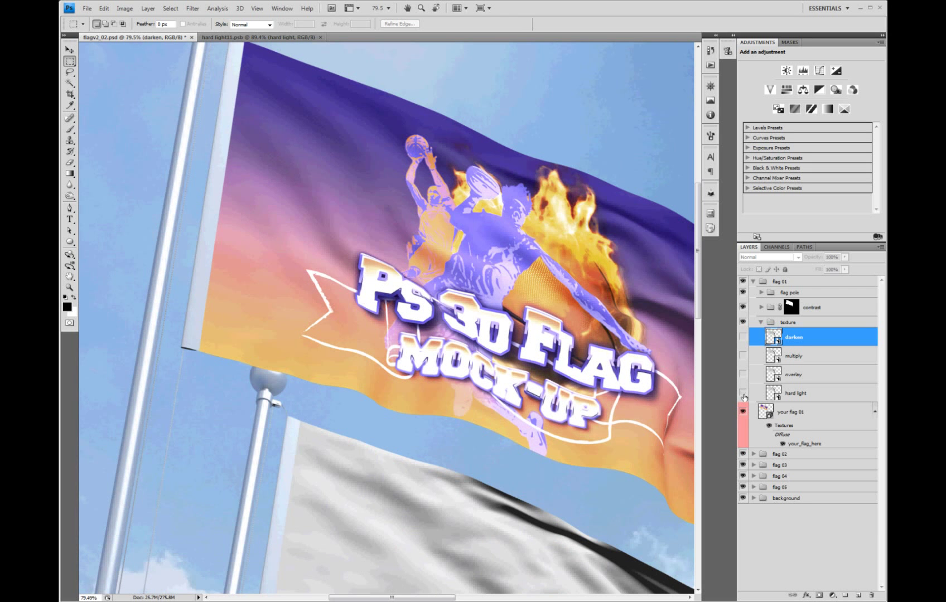
pyautogui.click(742, 337)
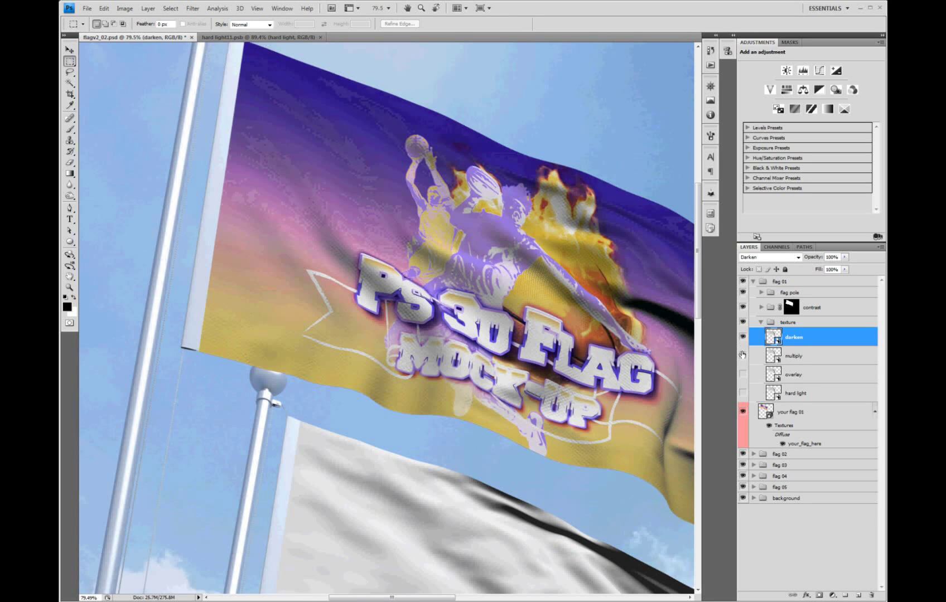
pyautogui.click(742, 355)
pyautogui.click(742, 374)
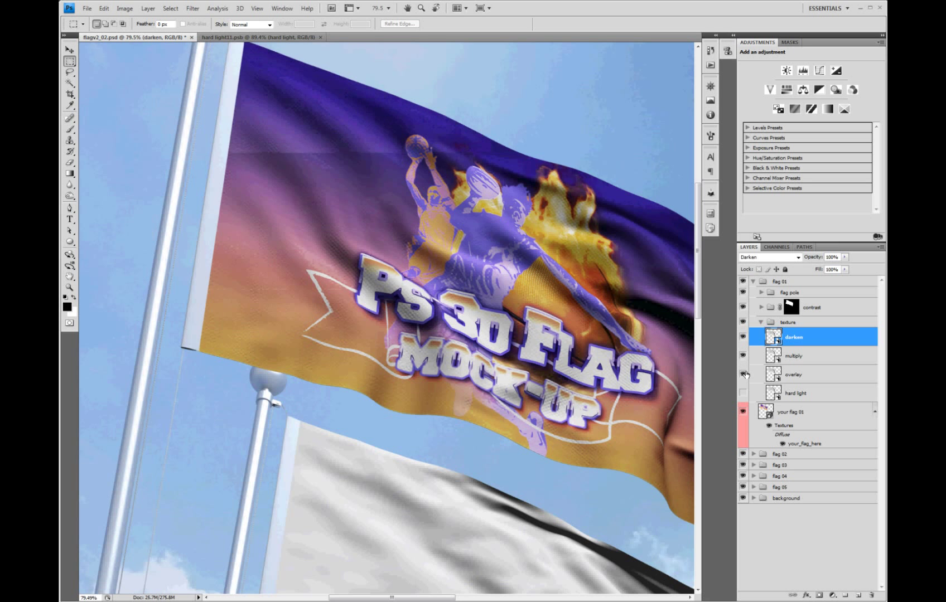
pyautogui.click(742, 393)
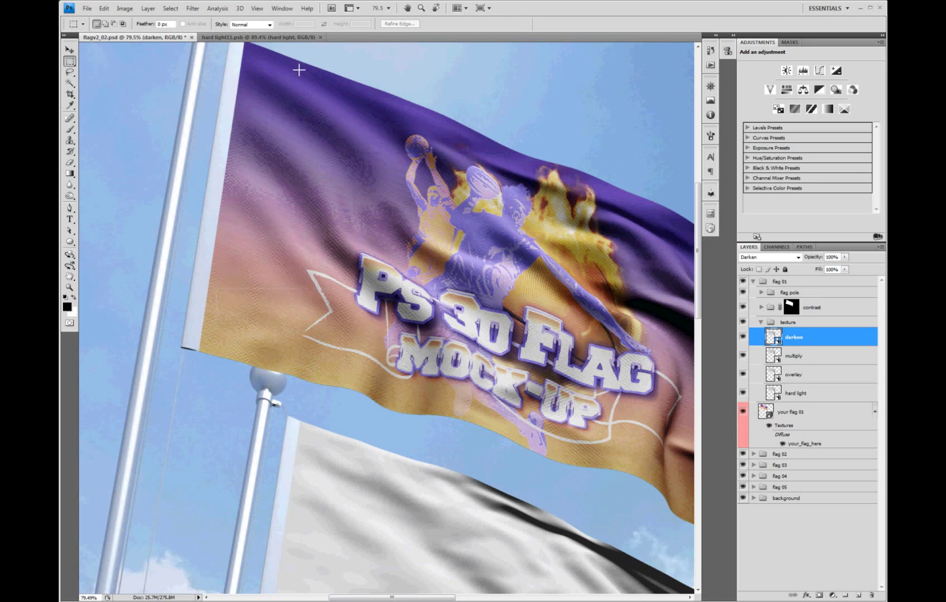
pyautogui.click(294, 37)
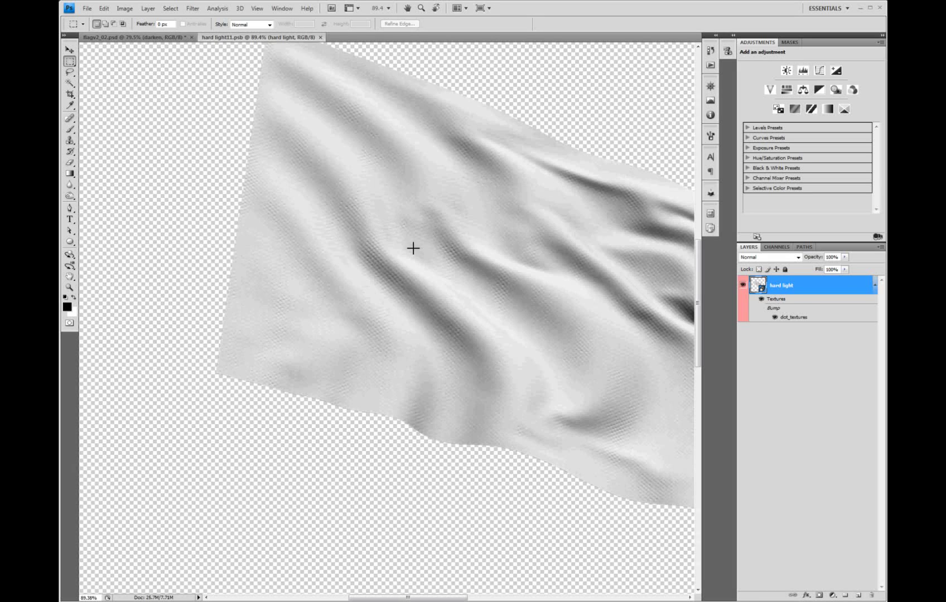
# Open the embedded dot_textures file, save it, and close it.
pyautogui.doubleClick(788, 317)
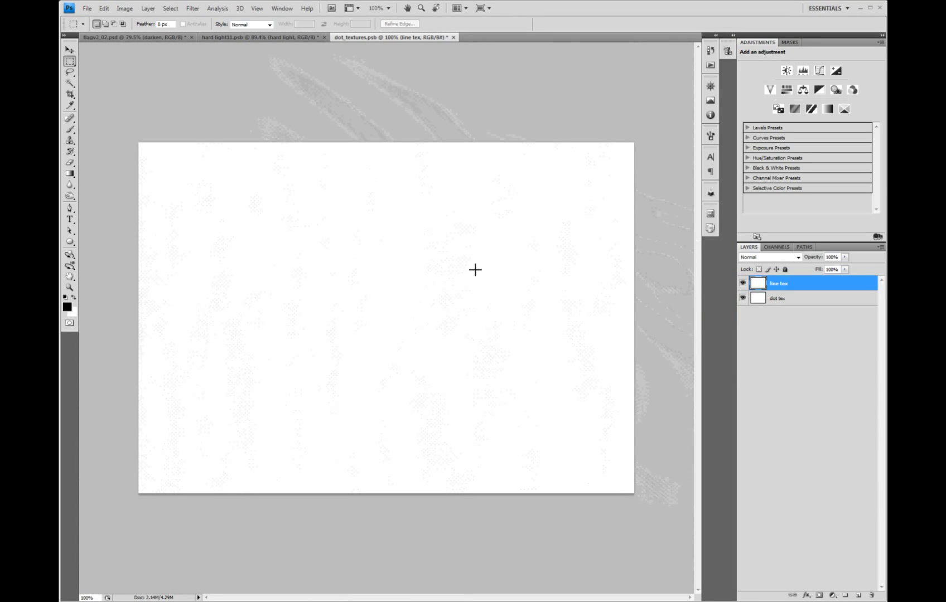
pyautogui.click(103, 8)
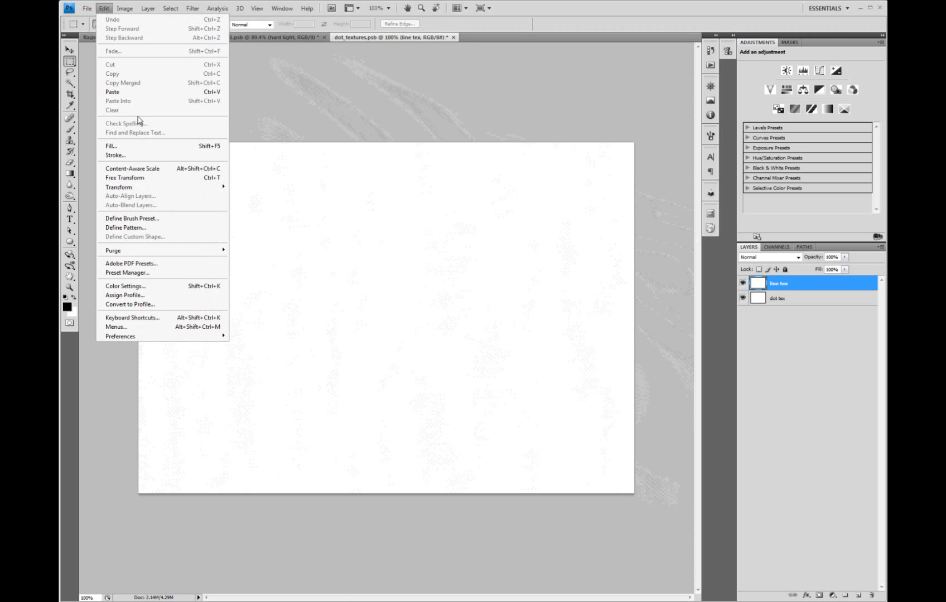
pyautogui.click(104, 8)
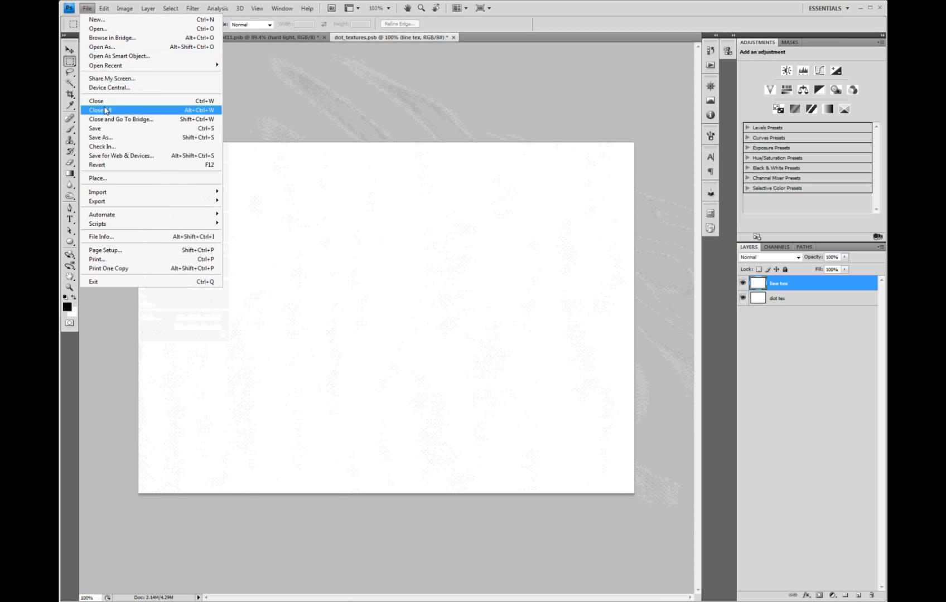
pyautogui.click(109, 130)
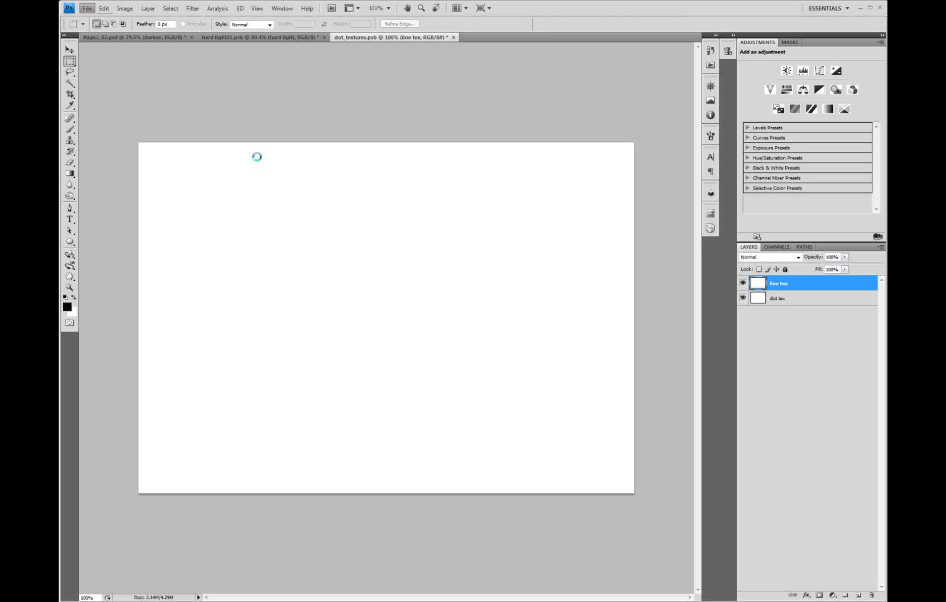
pyautogui.click(449, 37)
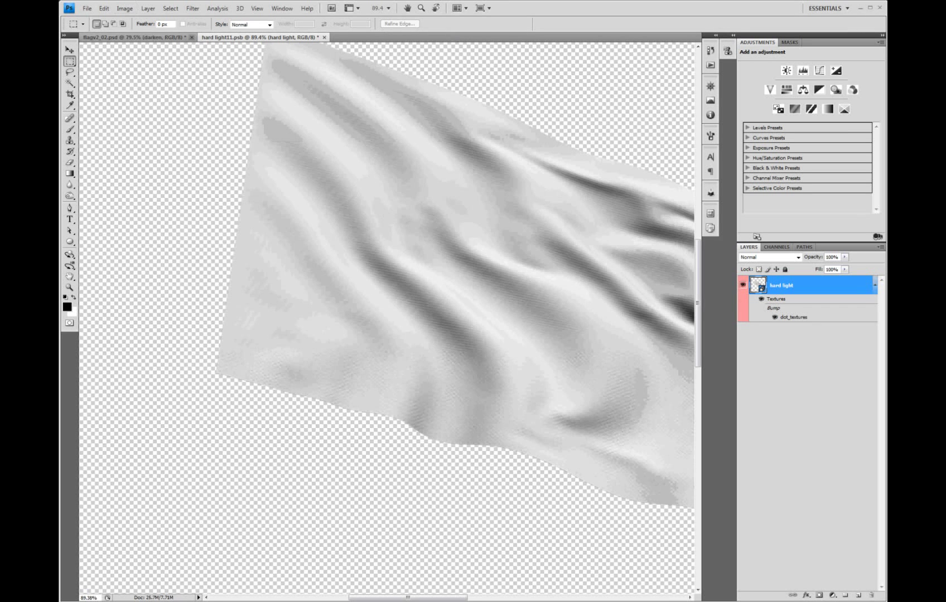
# Save the hard light flag texture document and close it.
pyautogui.click(87, 8)
pyautogui.click(103, 108)
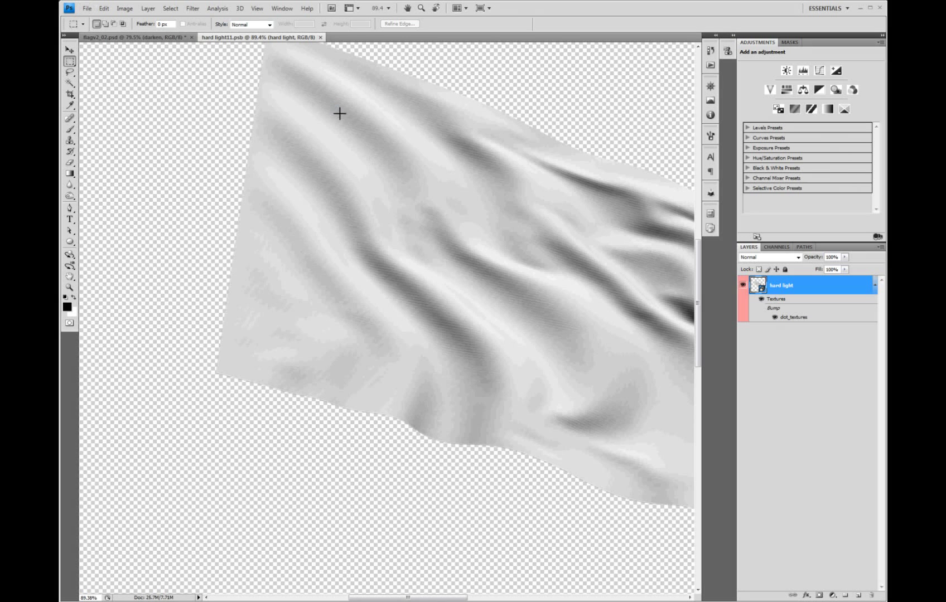
pyautogui.hotkey('ctrl', 'w')
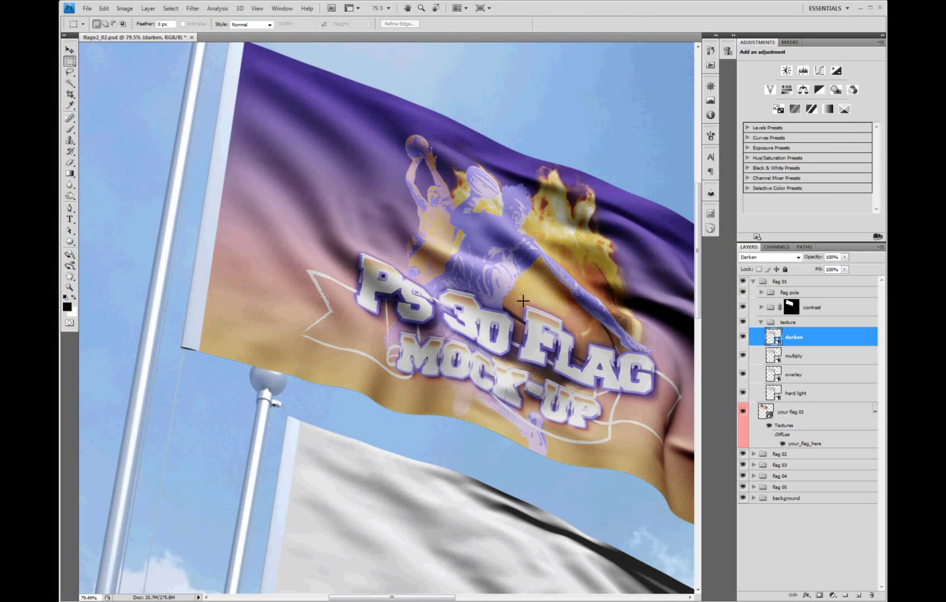
pyautogui.click(759, 323)
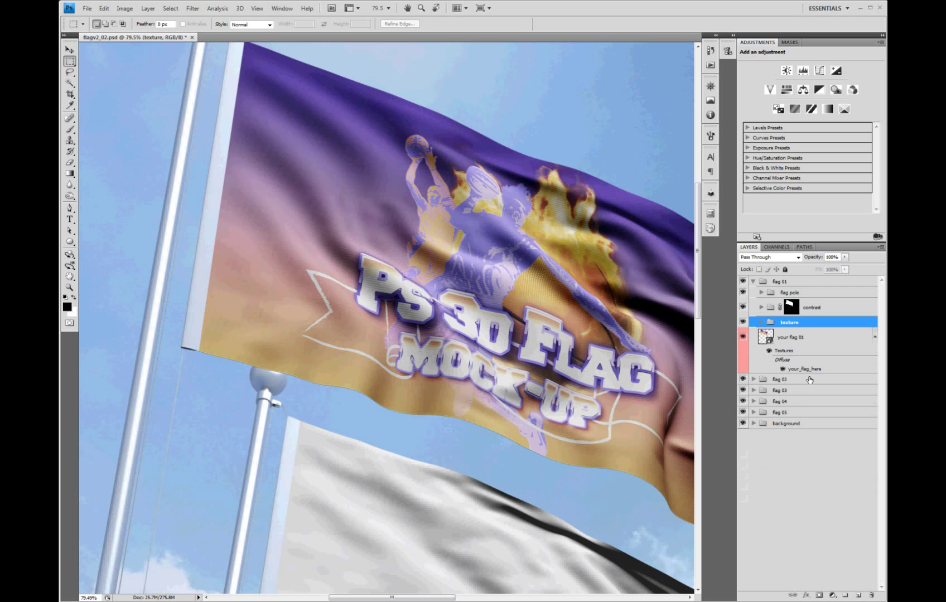
pyautogui.click(753, 379)
pyautogui.click(754, 281)
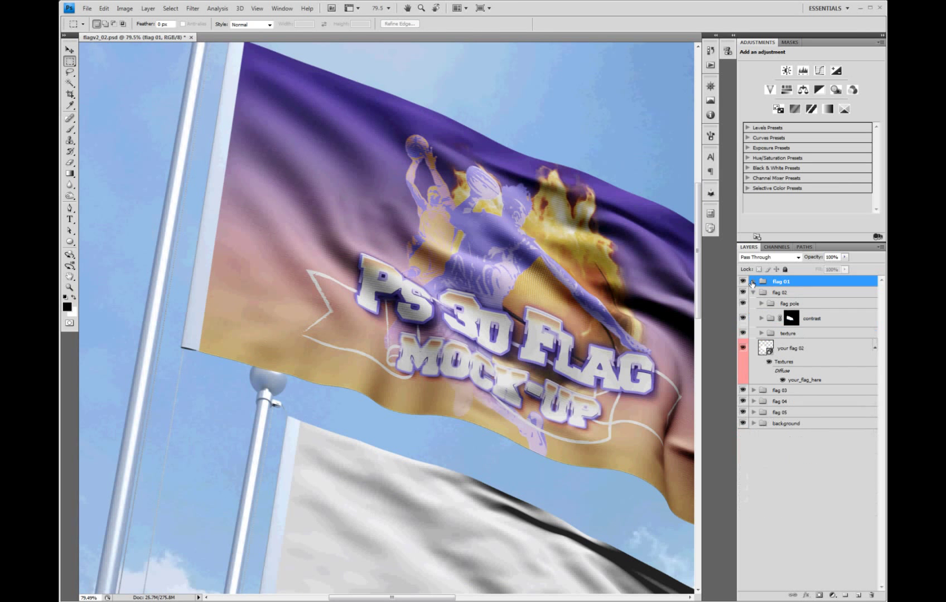
pyautogui.moveTo(645, 433); pyautogui.dragTo(556, 310)
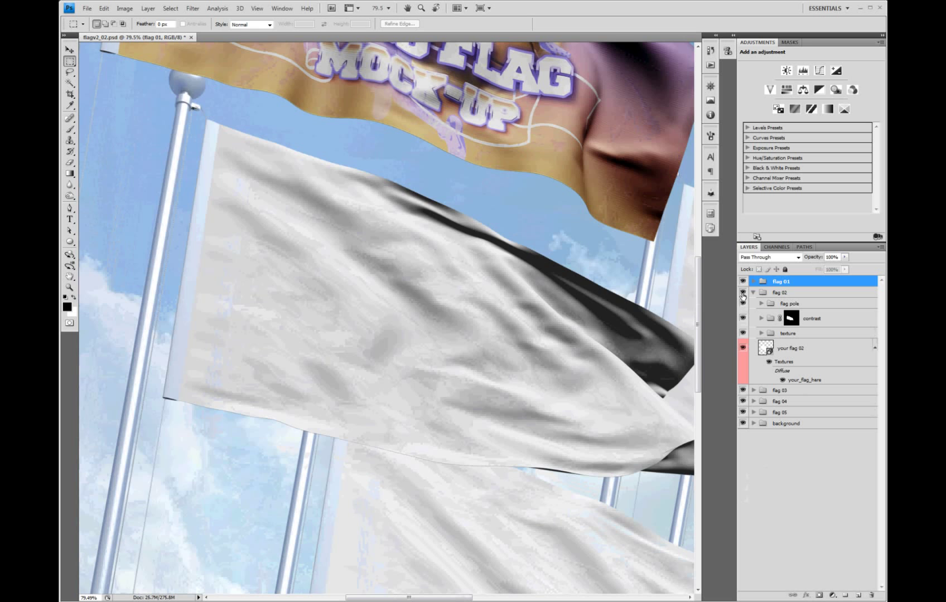
pyautogui.click(742, 293)
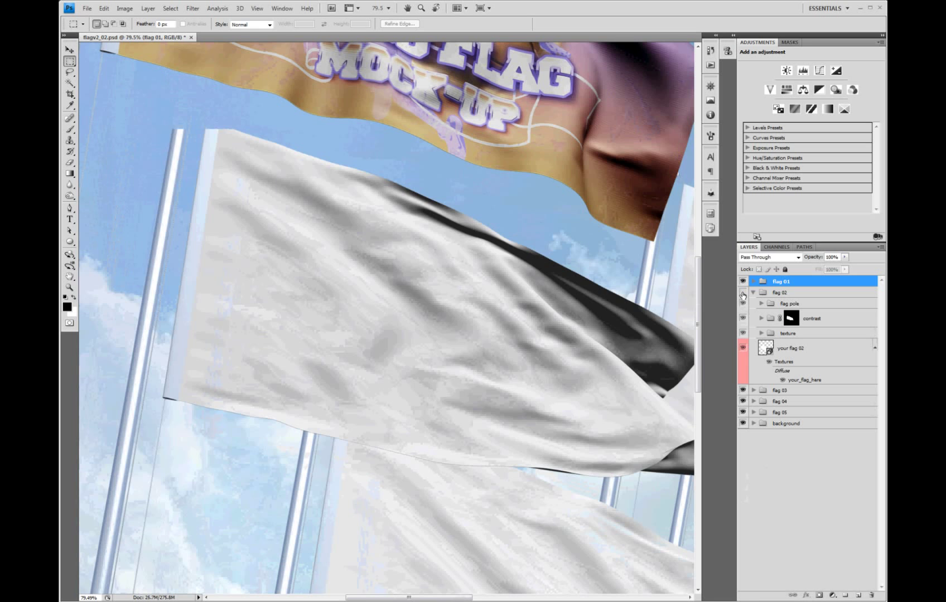
pyautogui.click(785, 293)
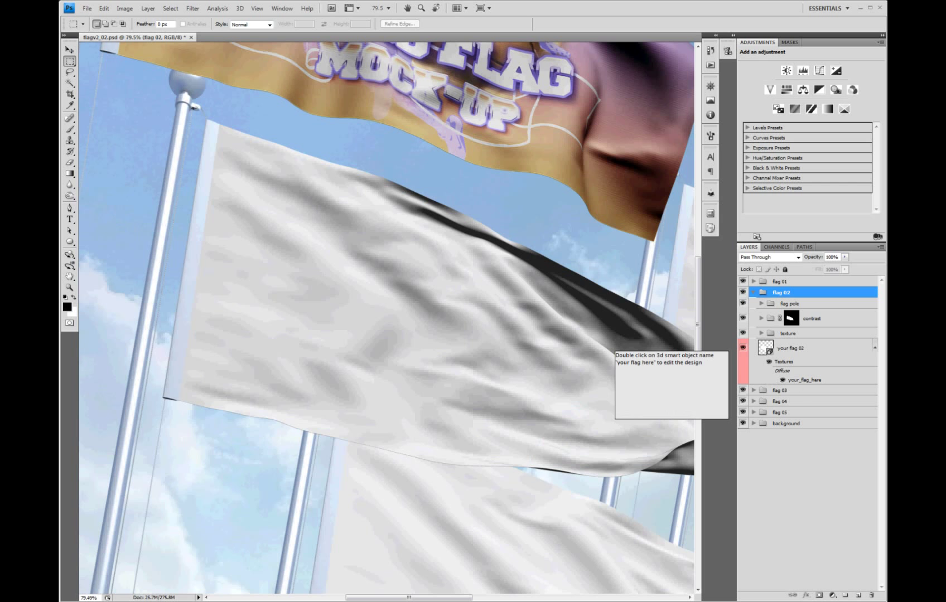
# Open the second flag's texture, then copy the whole USA flag image and close it.
pyautogui.doubleClick(791, 381)
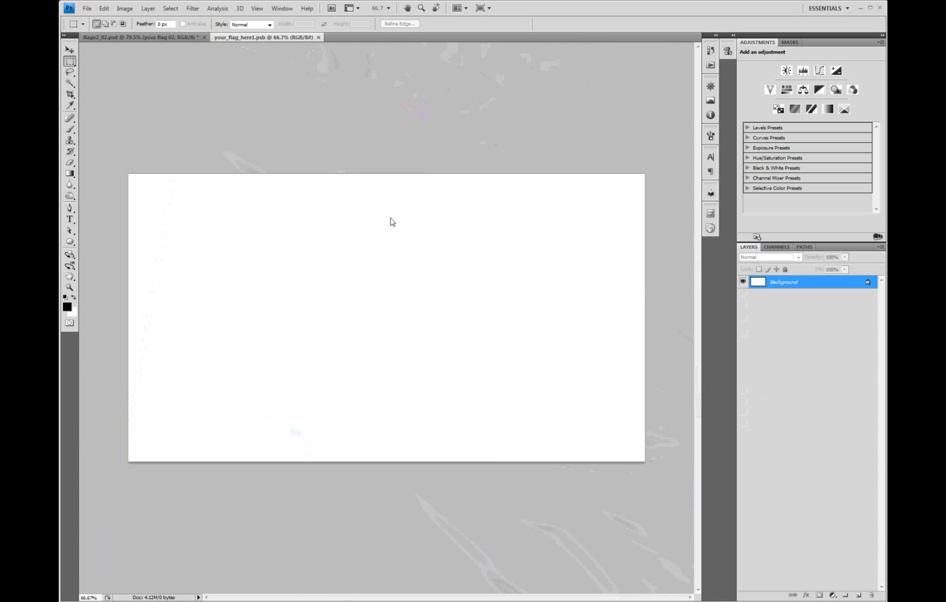
pyautogui.hotkey('ctrl', 'o')
pyautogui.doubleClick(553, 276)
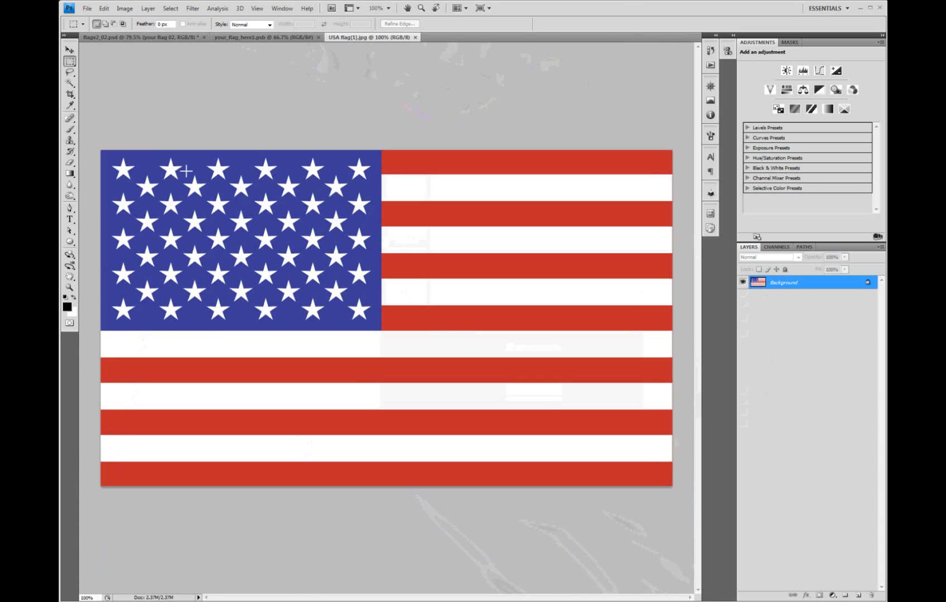
pyautogui.hotkey('ctrl', 'a')
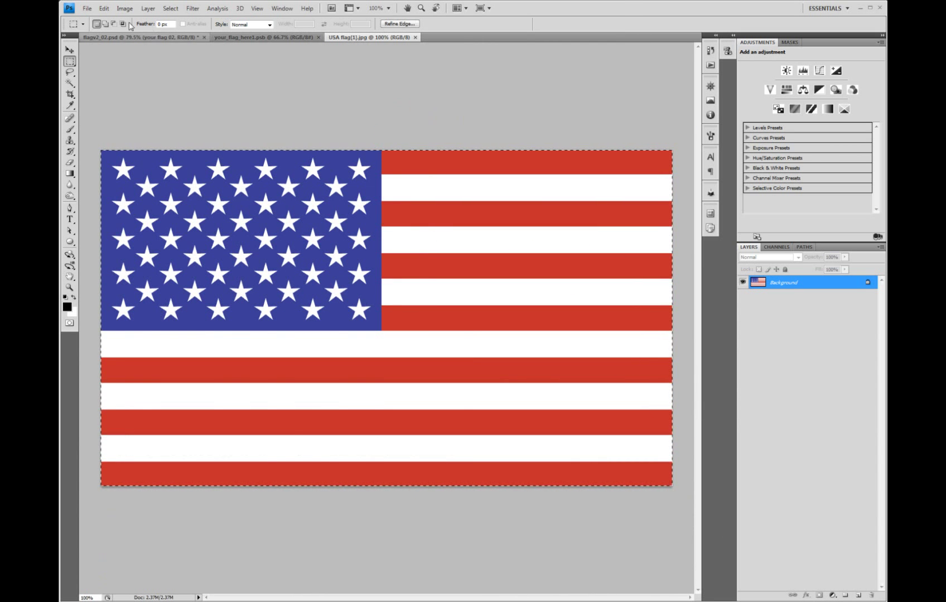
pyautogui.click(105, 10)
pyautogui.click(116, 72)
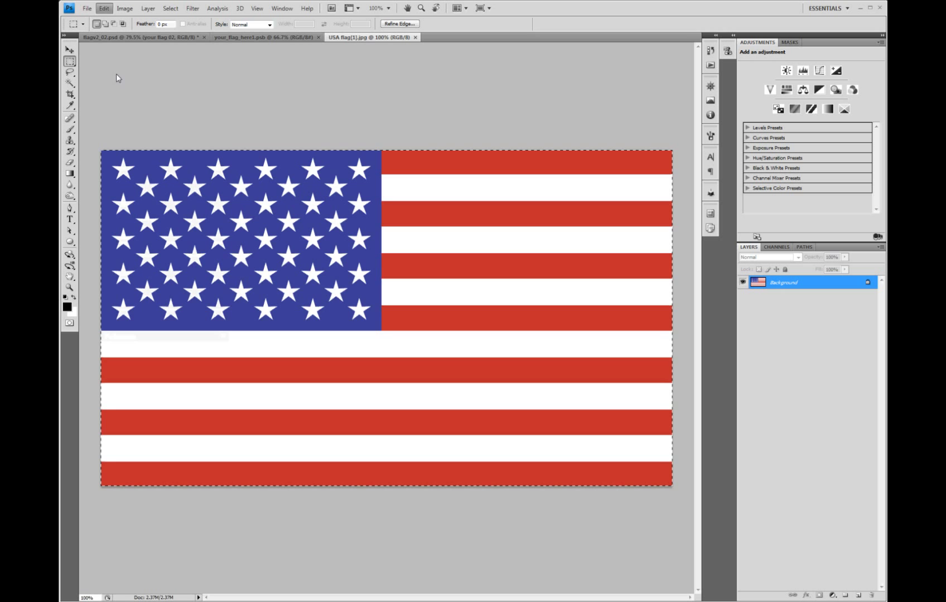
pyautogui.click(415, 38)
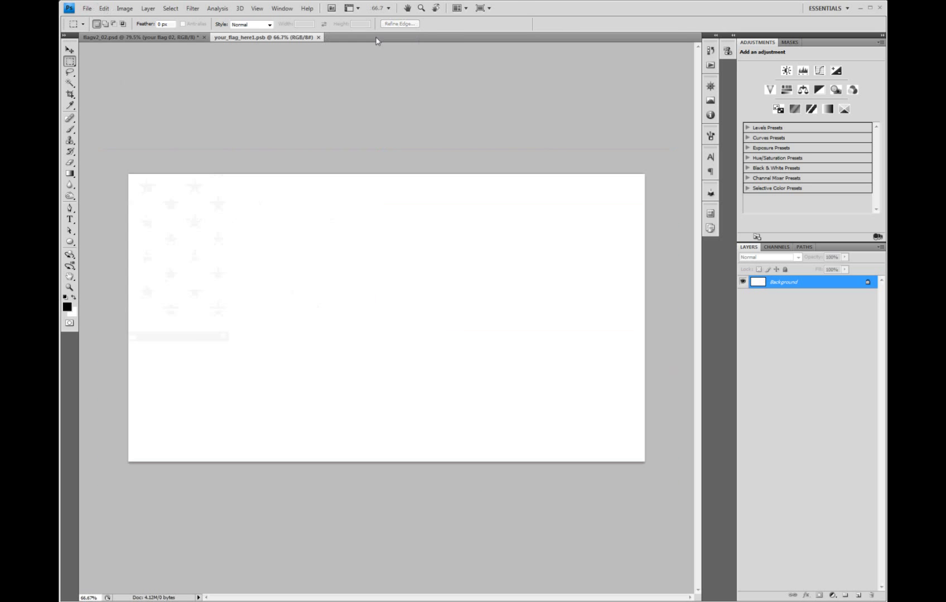
# Paste the USA flag, stretch it to fill the canvas, then close and save the texture.
pyautogui.click(103, 8)
pyautogui.click(113, 92)
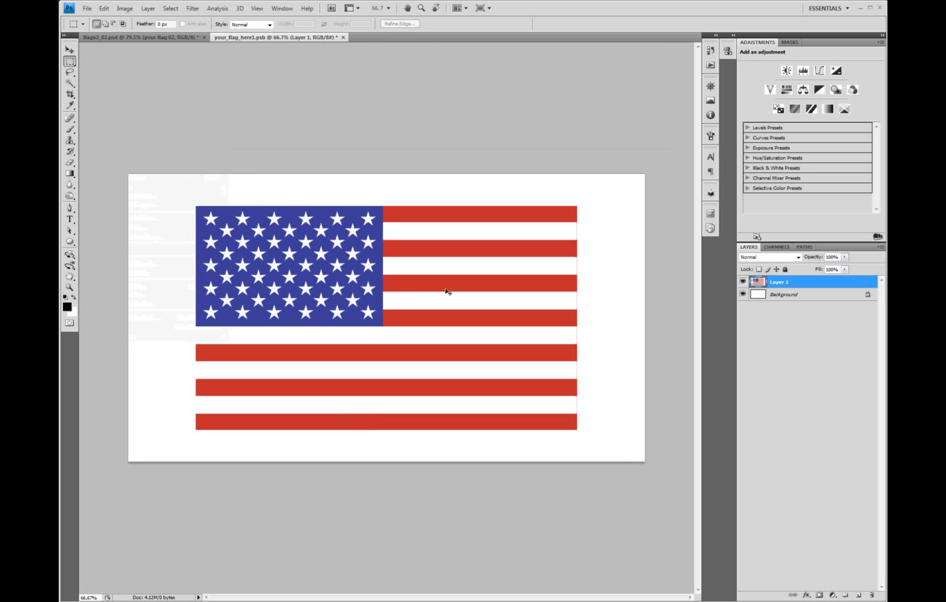
pyautogui.hotkey('ctrl', 't')
pyautogui.moveTo(576, 206); pyautogui.dragTo(632, 174)
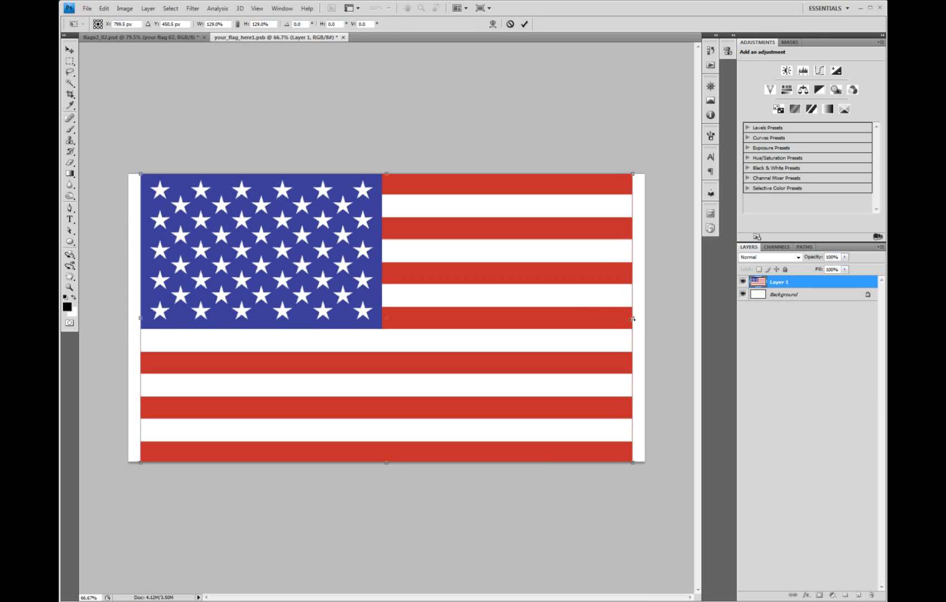
pyautogui.moveTo(632, 319); pyautogui.dragTo(647, 319)
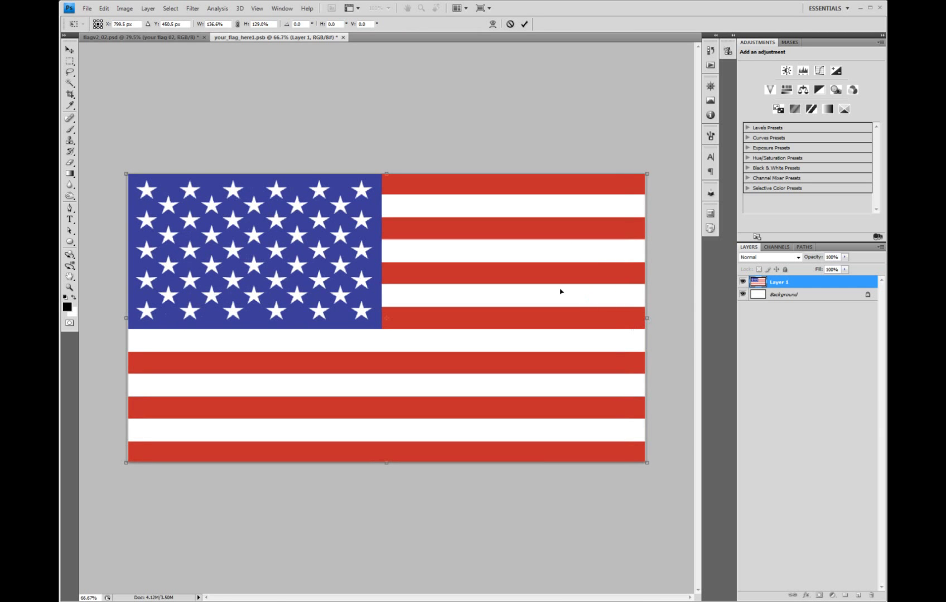
pyautogui.press('m')
pyautogui.click(343, 37)
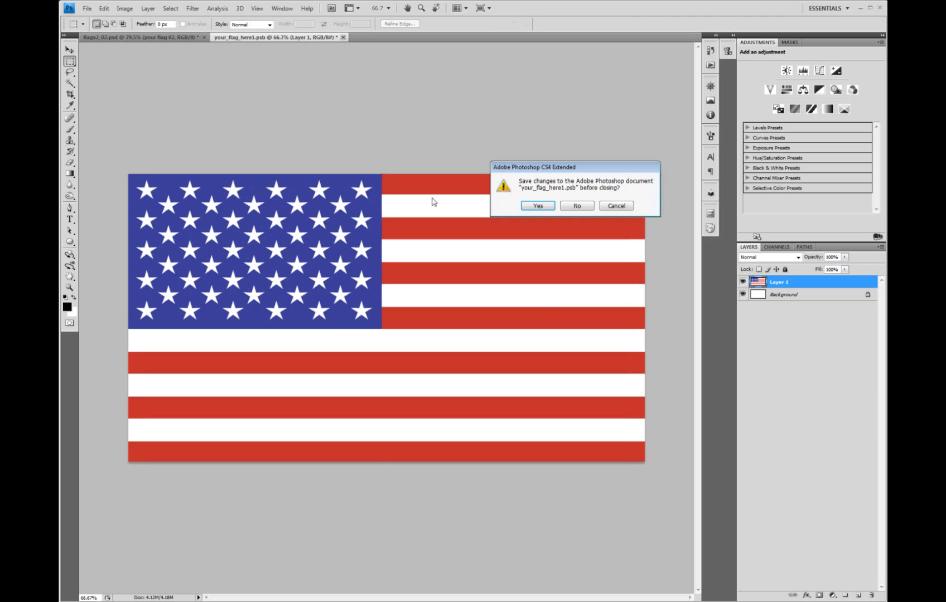
pyautogui.click(535, 205)
pyautogui.click(620, 168)
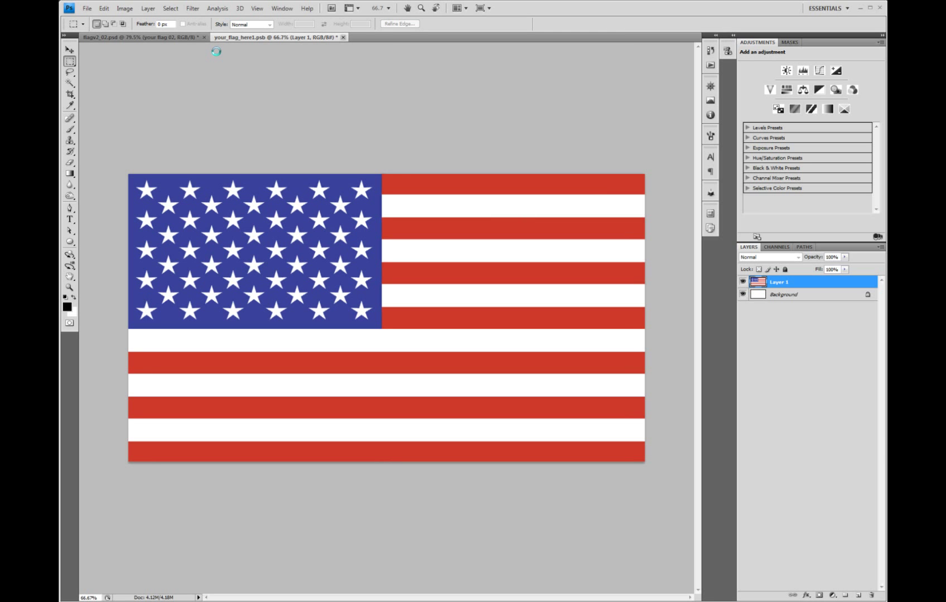
# Return to the mock-up, zoom out, and expand the texture group.
pyautogui.hotkey('ctrl', 'w')
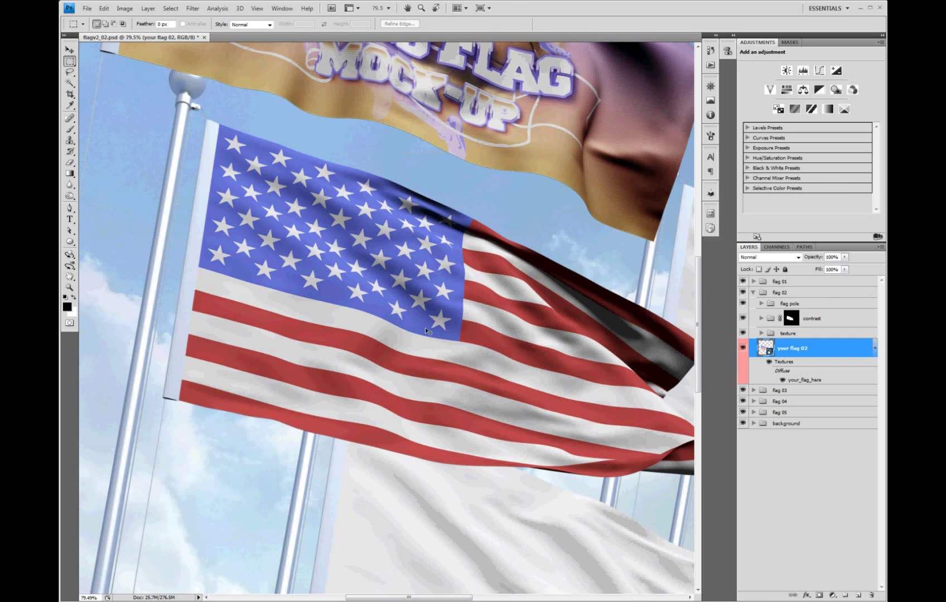
pyautogui.hotkey('ctrl', '-')
pyautogui.hotkey('ctrl', '-')
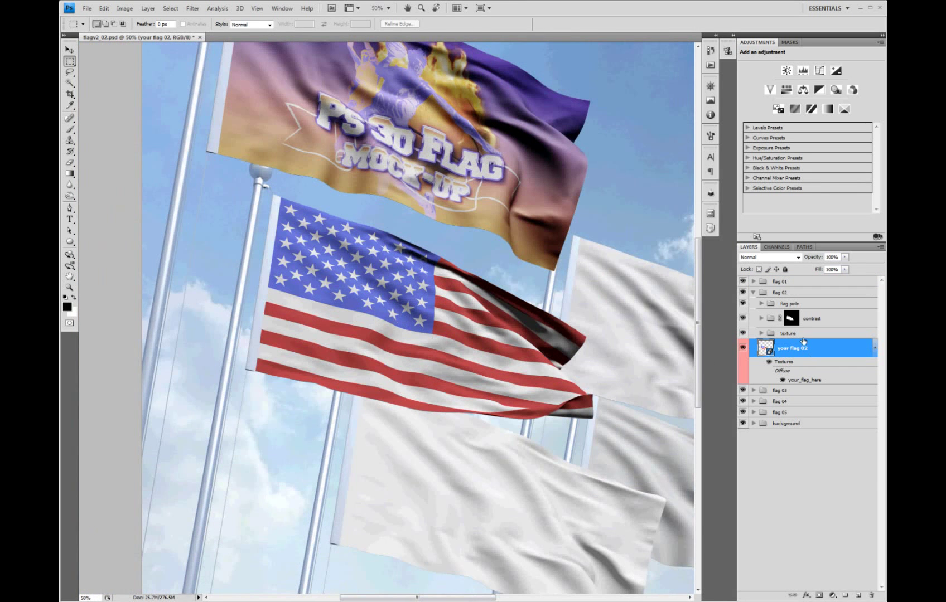
pyautogui.click(761, 333)
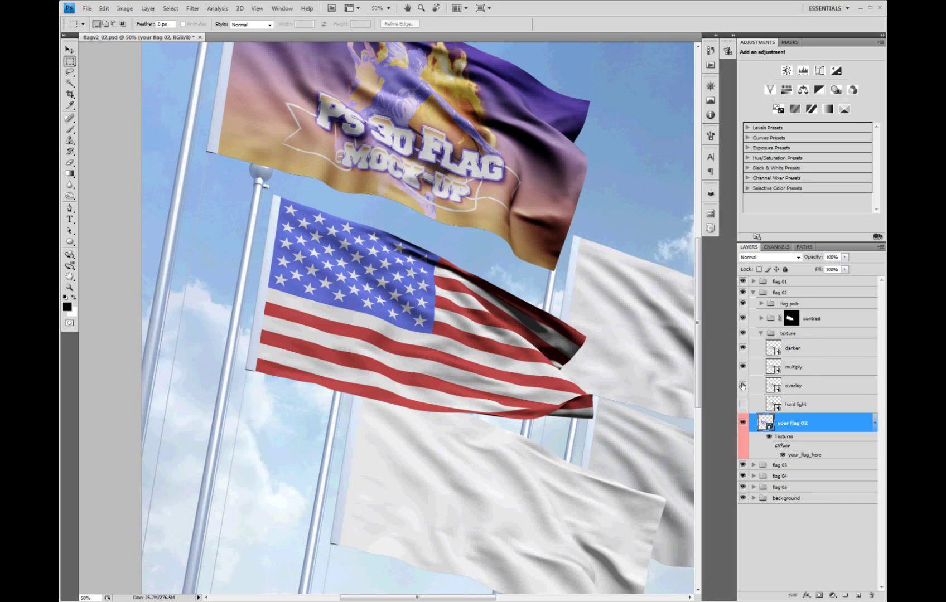
# Hide hard light and overlay, toggle multiply and darken, and open the texture smart object.
pyautogui.click(742, 404)
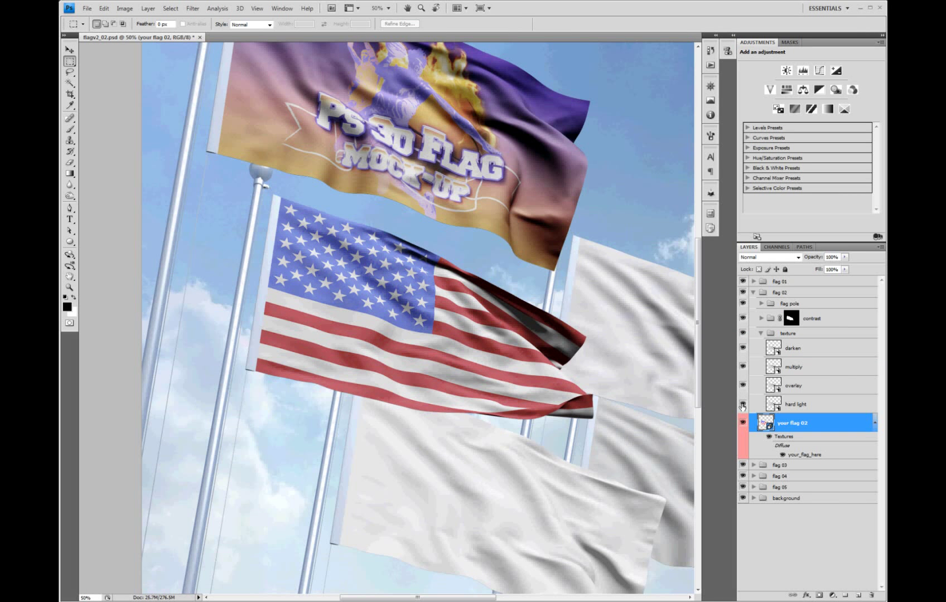
pyautogui.click(743, 387)
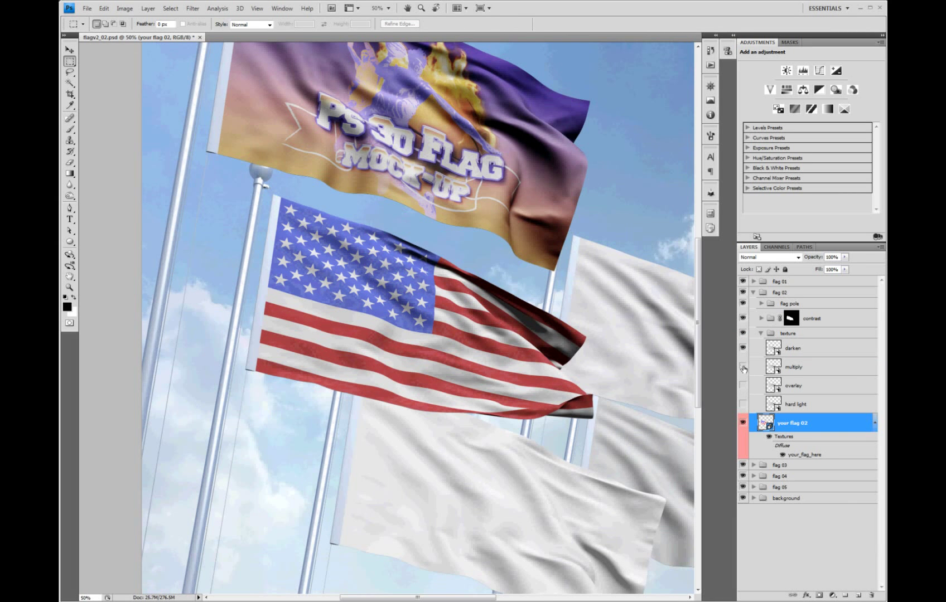
pyautogui.click(743, 366)
pyautogui.click(741, 348)
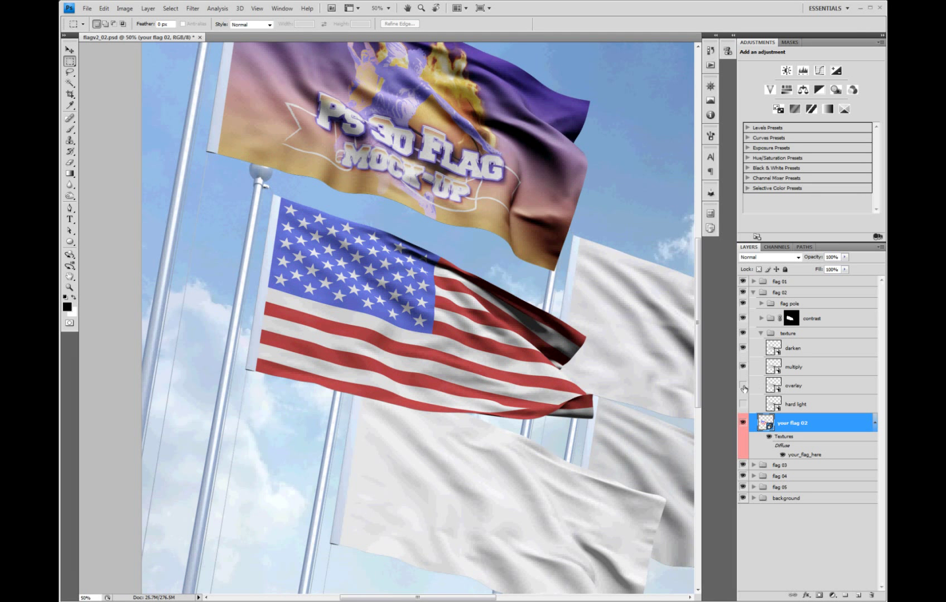
pyautogui.click(772, 353)
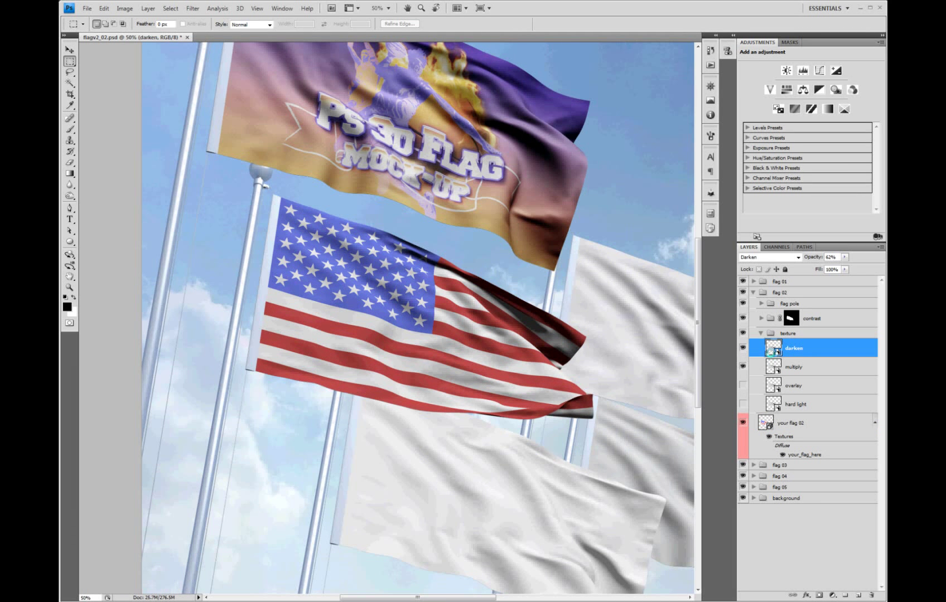
pyautogui.doubleClick(772, 350)
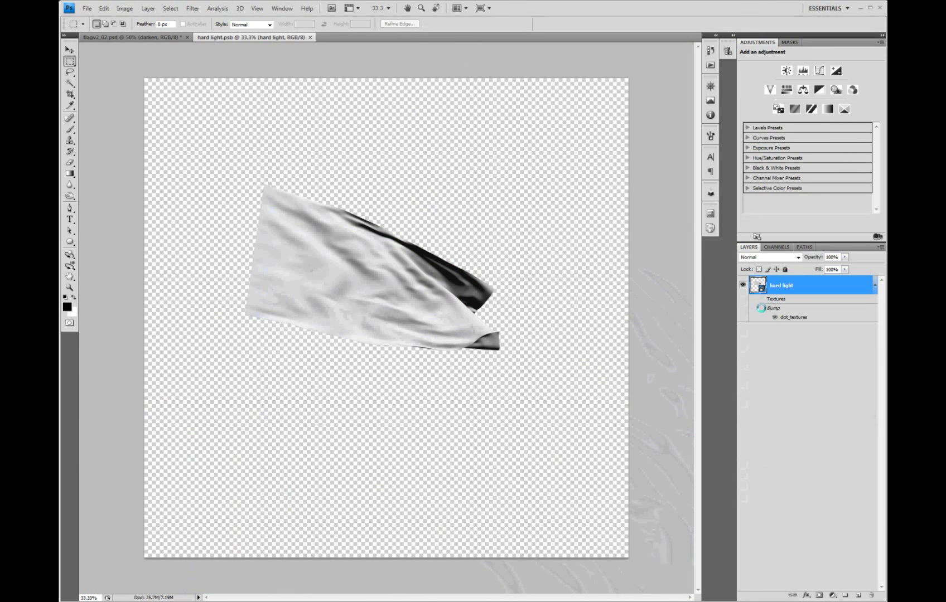
# Inspect the Bump texture, then close the hard light document.
pyautogui.doubleClick(761, 309)
pyautogui.click(314, 37)
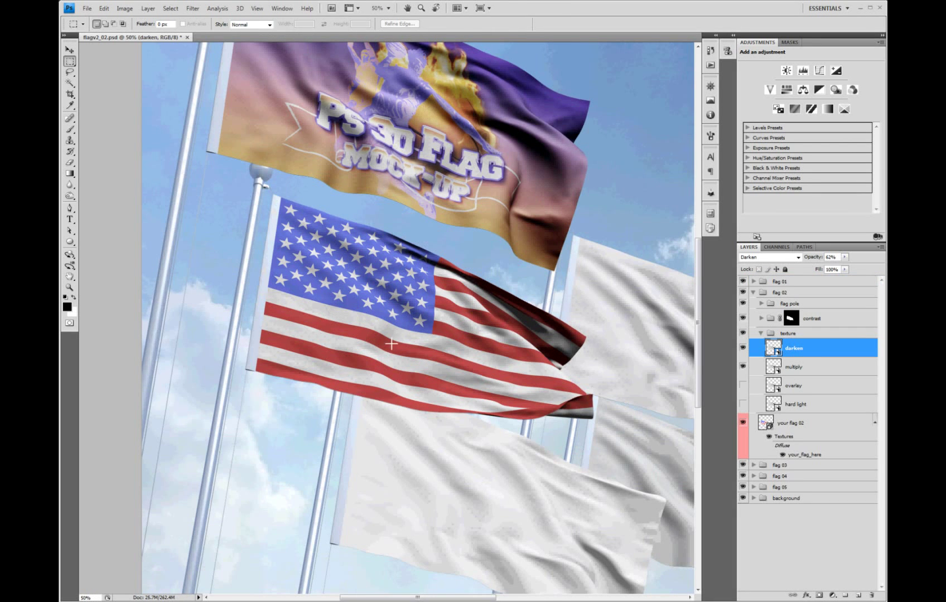
# Compare the overlay, multiply and darken texture layers, then leave all four visible on the USA flag.
pyautogui.click(742, 386)
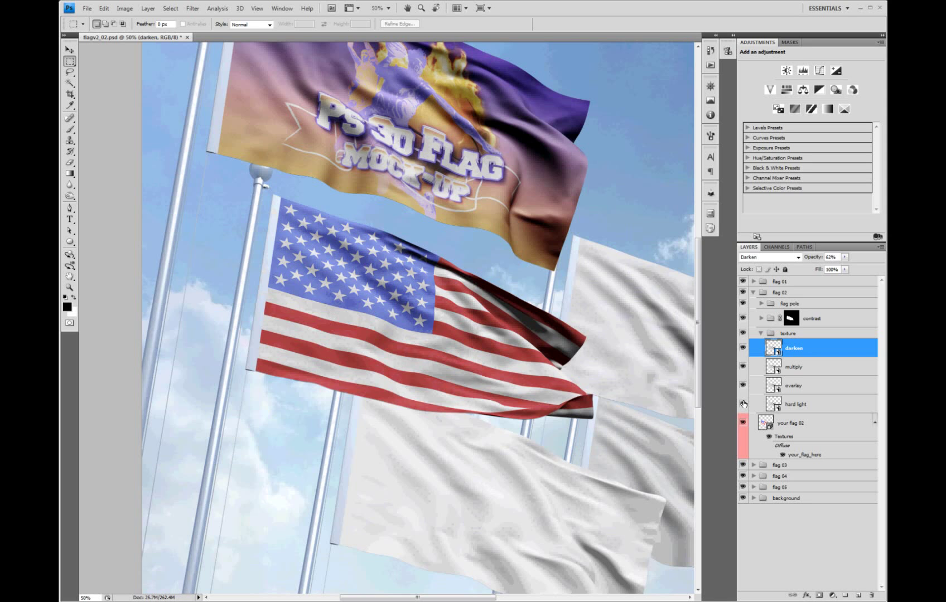
pyautogui.moveTo(742, 366); pyautogui.dragTo(744, 351)
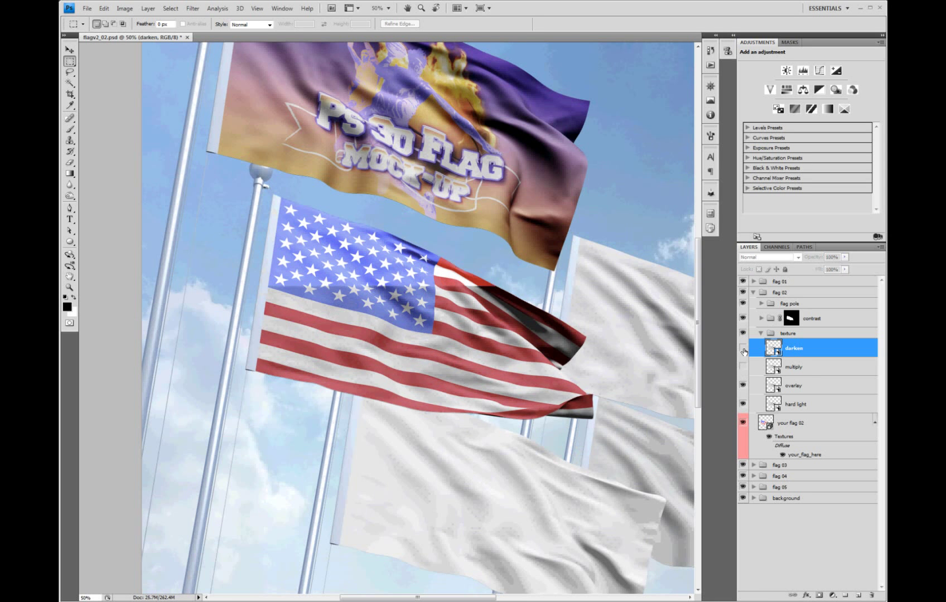
pyautogui.click(742, 385)
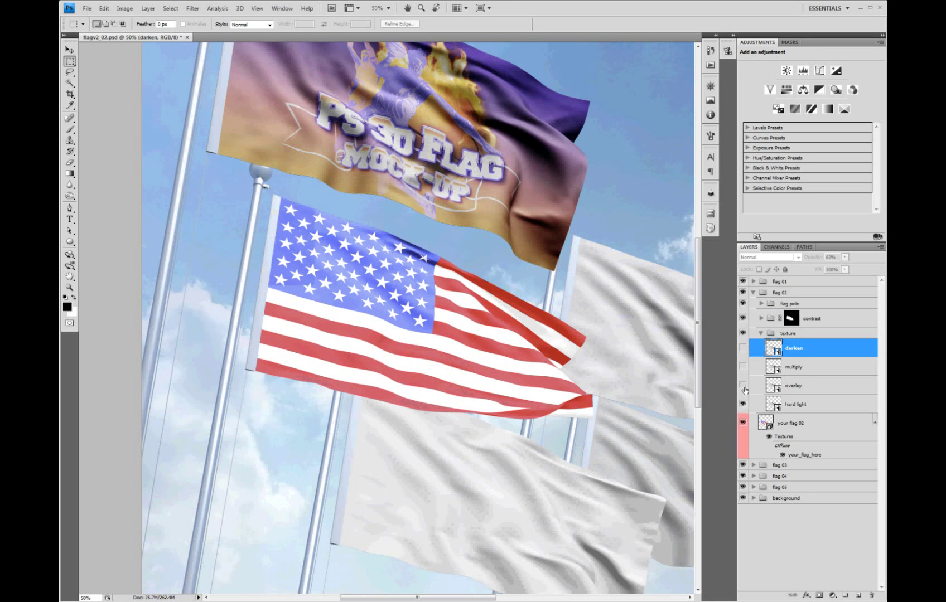
pyautogui.moveTo(742, 388); pyautogui.dragTo(742, 348)
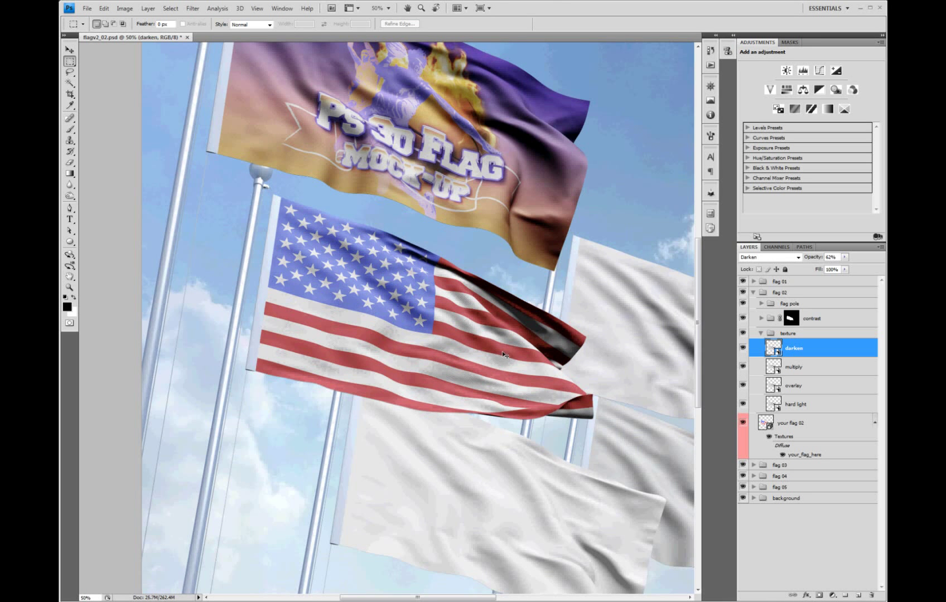
pyautogui.hotkey('ctrl', '-')
pyautogui.hotkey('ctrl', '-')
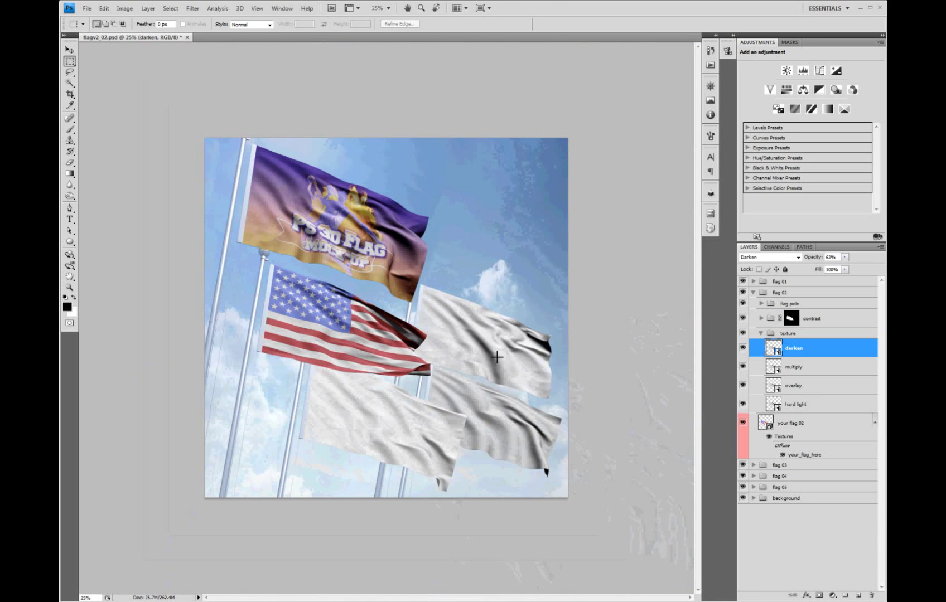
# Close flagv2_02.psd, discarding unsaved changes.
pyautogui.click(187, 38)
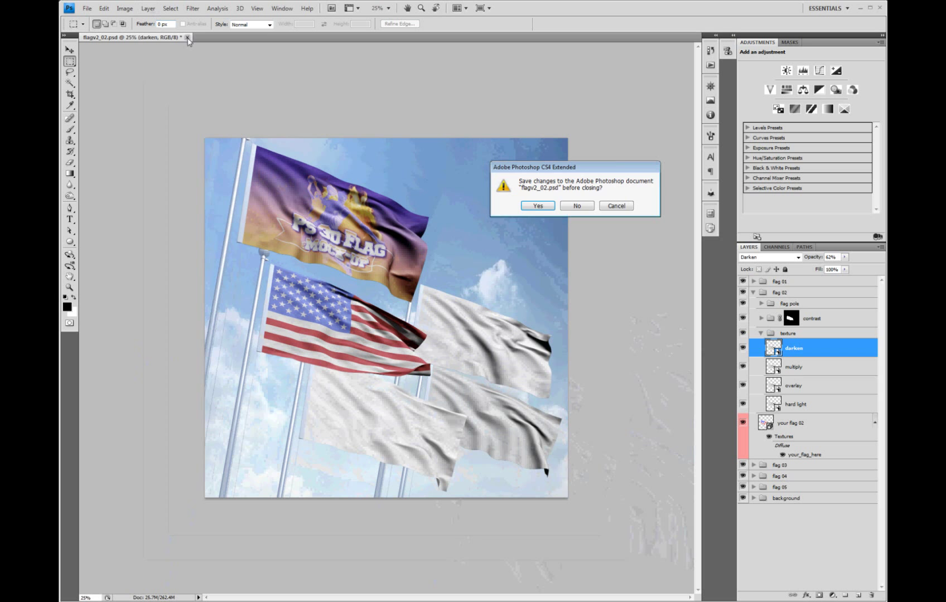
pyautogui.click(577, 205)
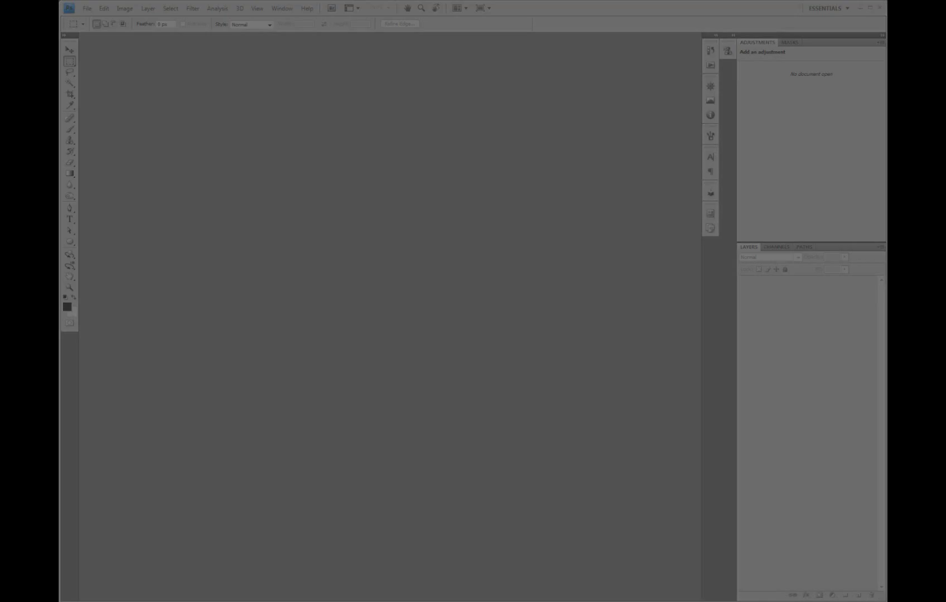